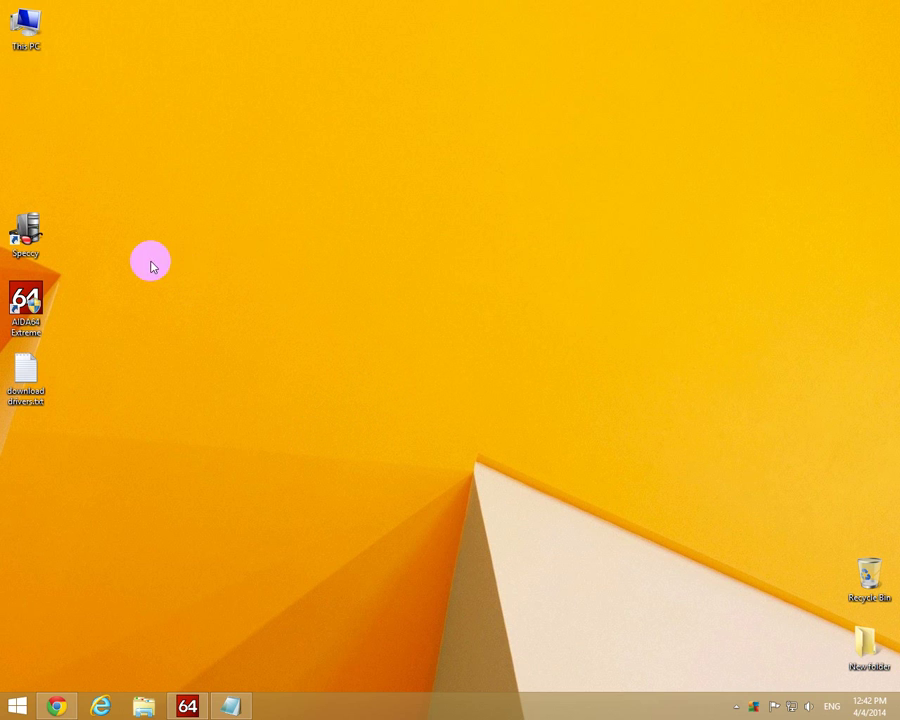
# - Select the Speccy shortcut on the Windows desktop
pyautogui.click(25, 233)
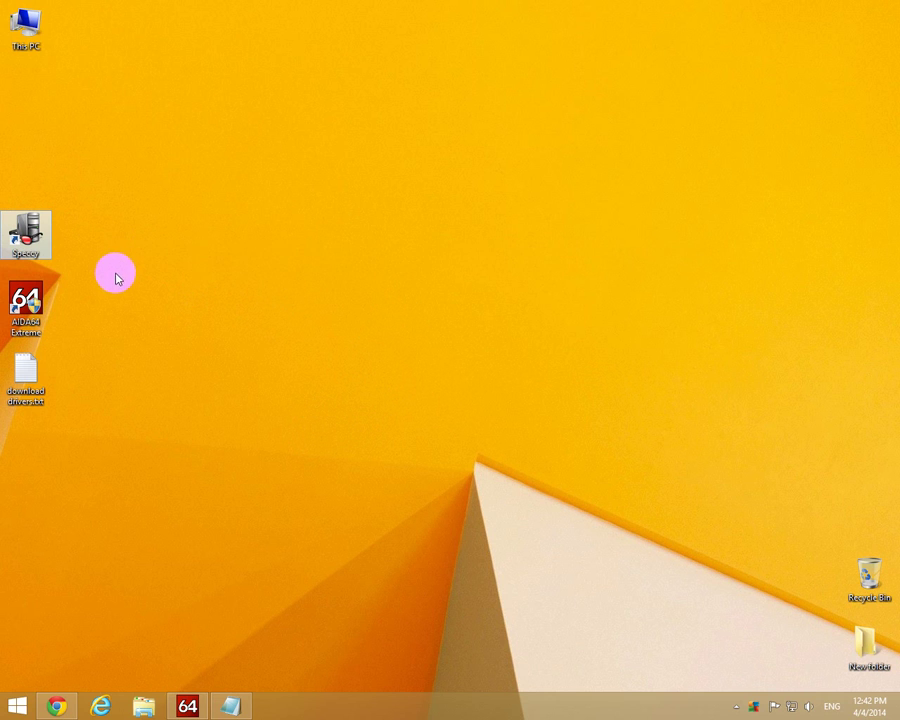
# - Launch Speccy and copy the motherboard model ASRock N68C-S UCC from its summary
pyautogui.doubleClick(28, 234)
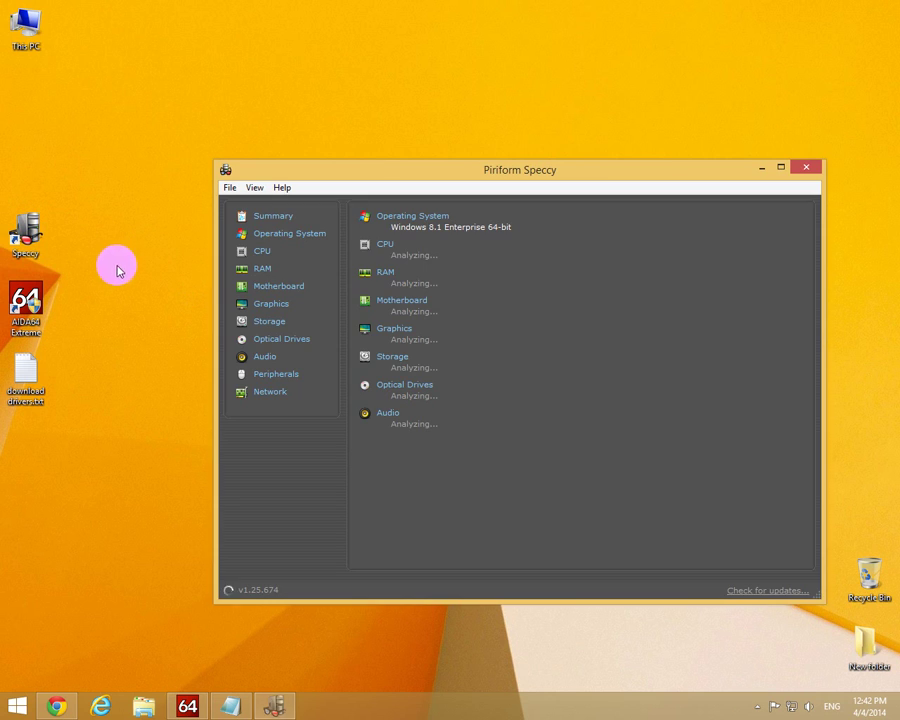
pyautogui.click(42, 300)
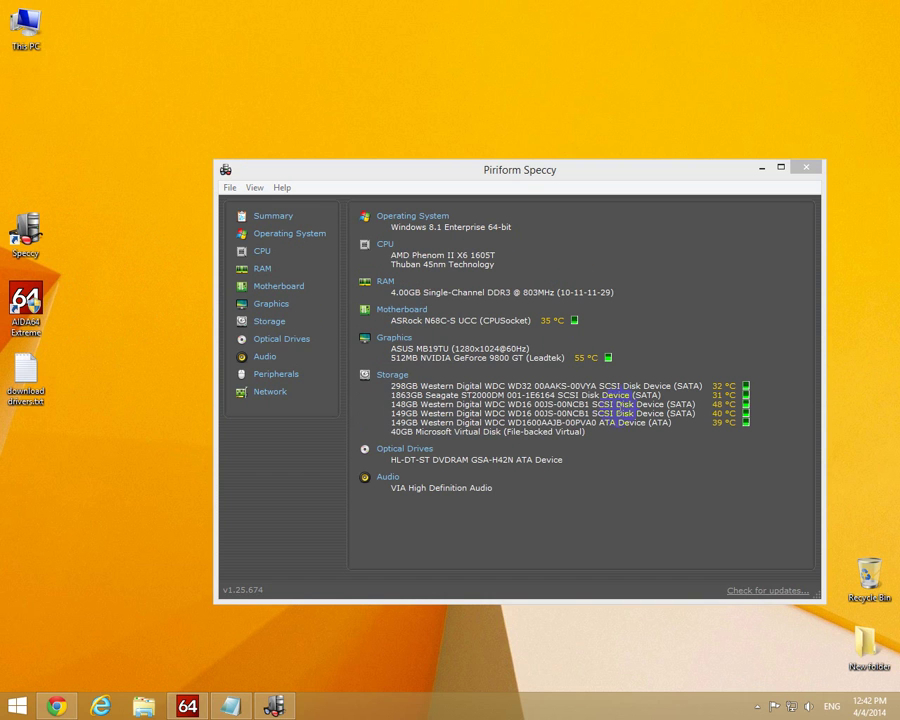
pyautogui.moveTo(582, 176)
pyautogui.mouseDown()
pyautogui.moveTo(585, 160)
pyautogui.moveTo(544, 155)
pyautogui.mouseUp()
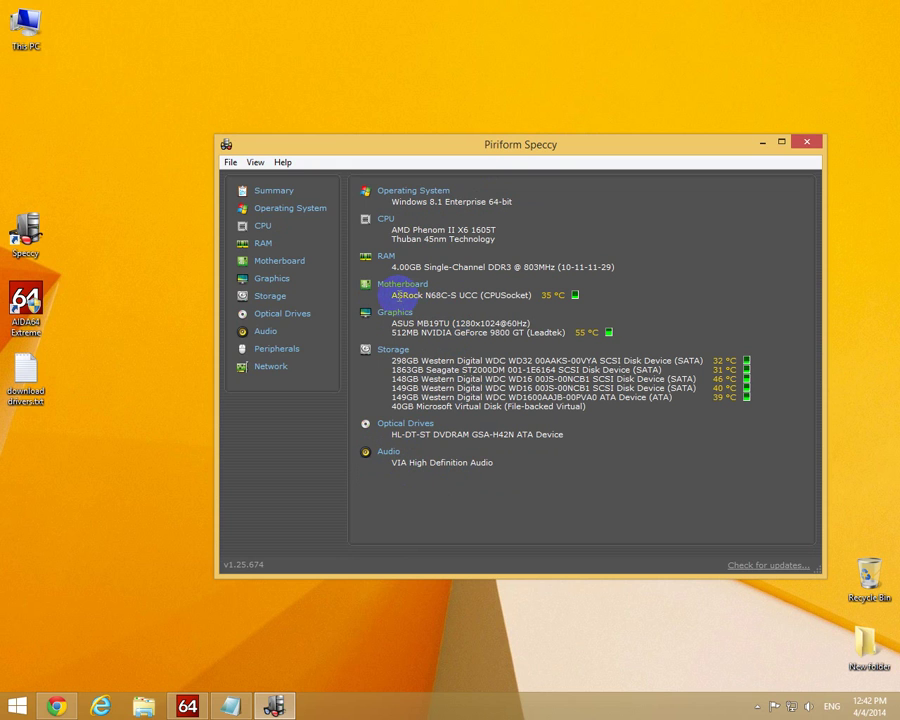
pyautogui.moveTo(392, 294); pyautogui.dragTo(470, 295)
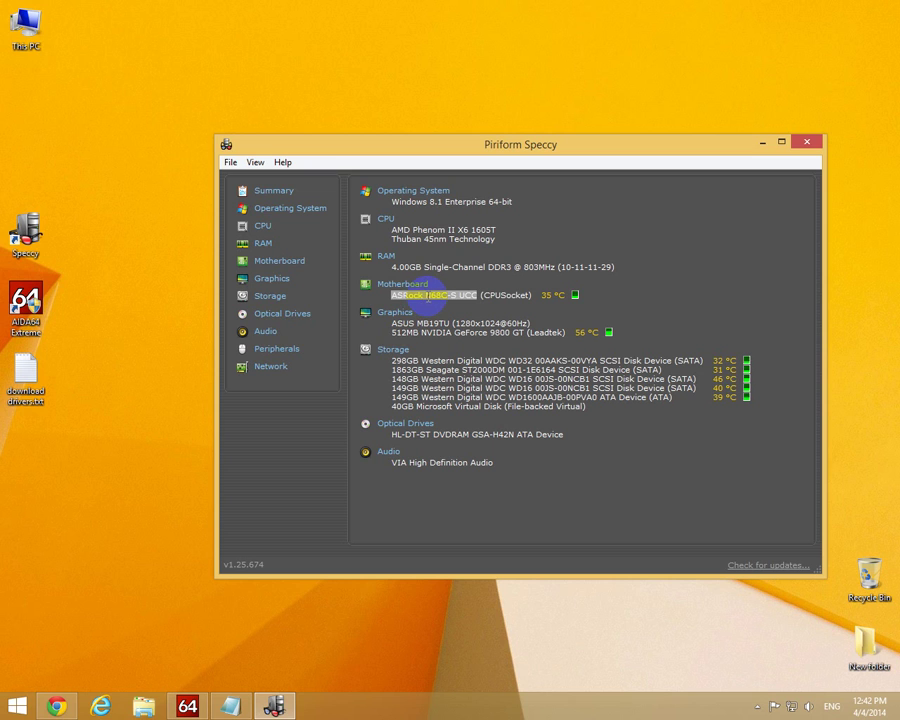
pyautogui.rightClick(430, 300)
pyautogui.click(434, 303)
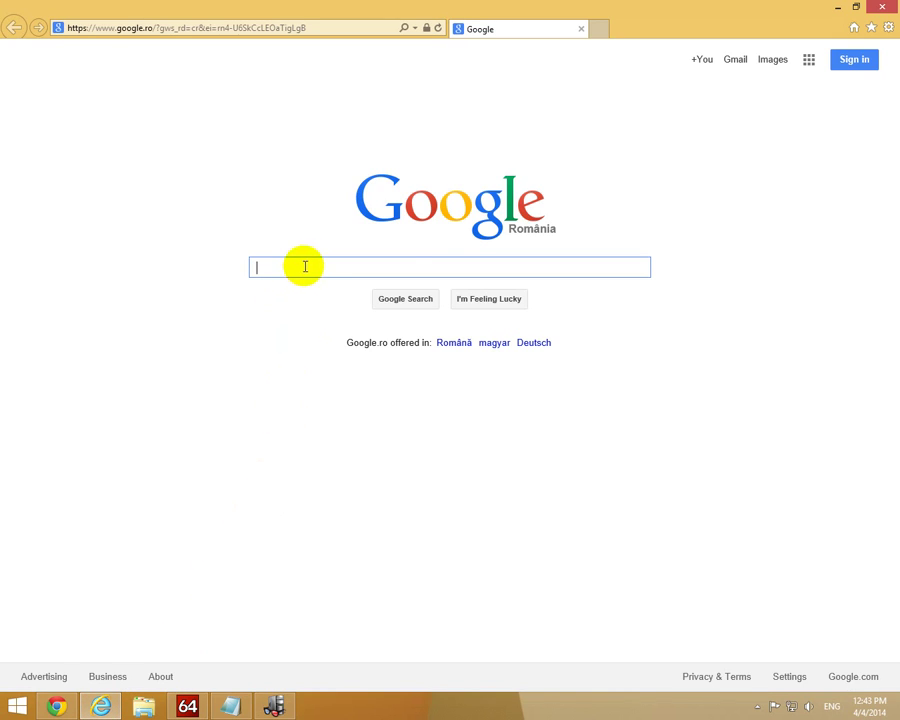
# - Search Google for 'ASRock N68C-S UCC driver download' using the pasted model name
pyautogui.rightClick(300, 267)
pyautogui.click(337, 330)
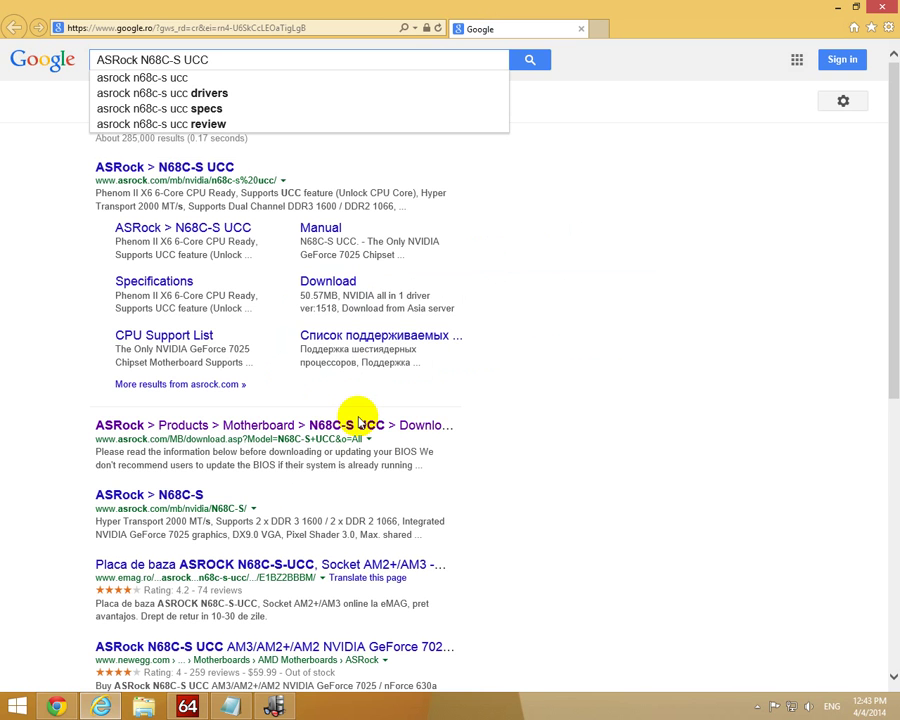
pyautogui.write(' dri')
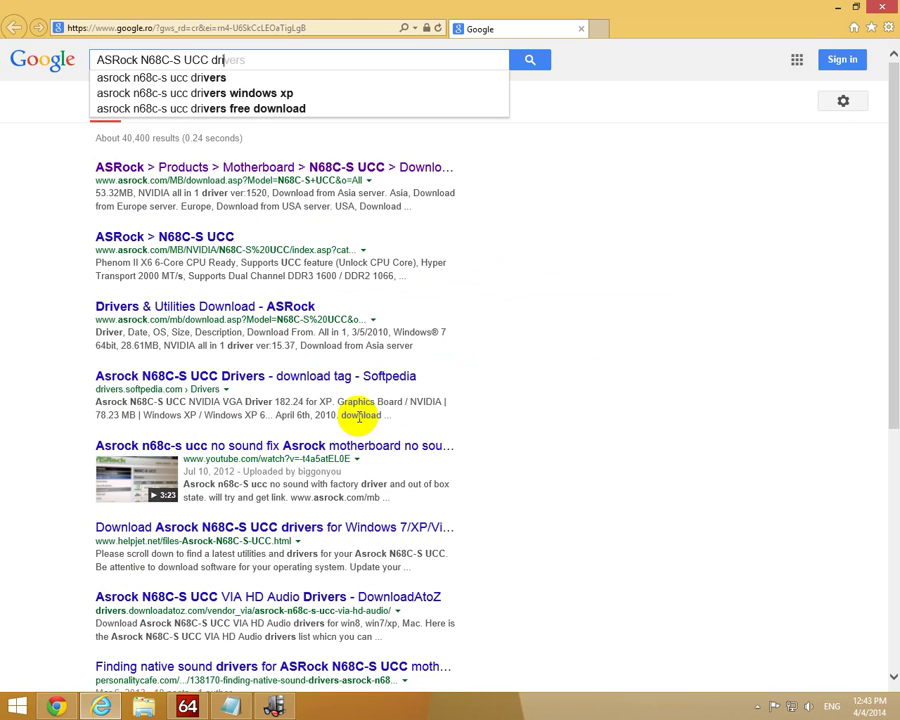
pyautogui.write('ver dow')
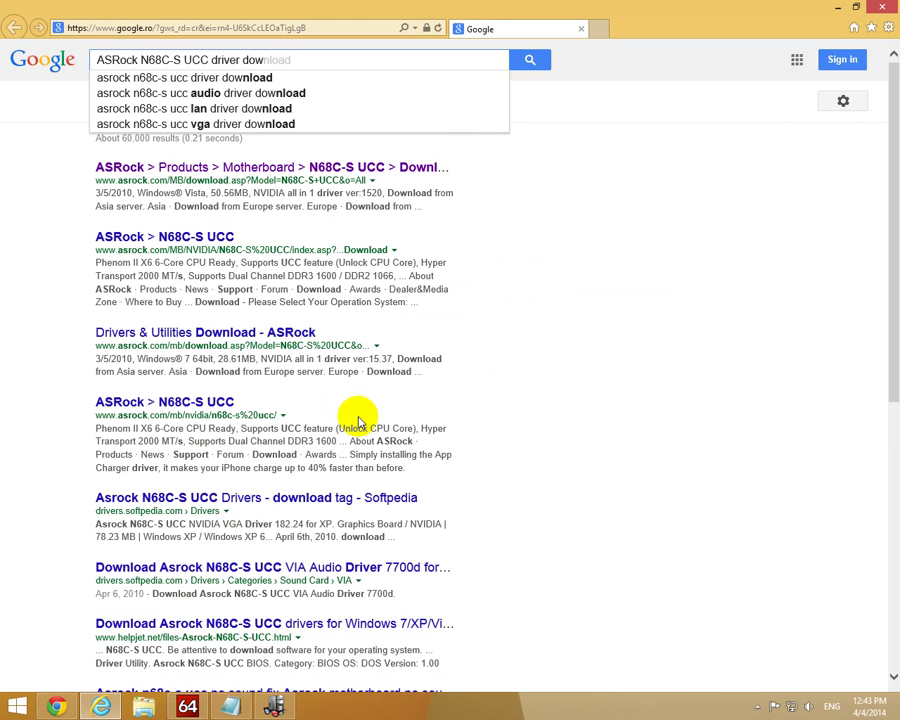
pyautogui.write('nload')
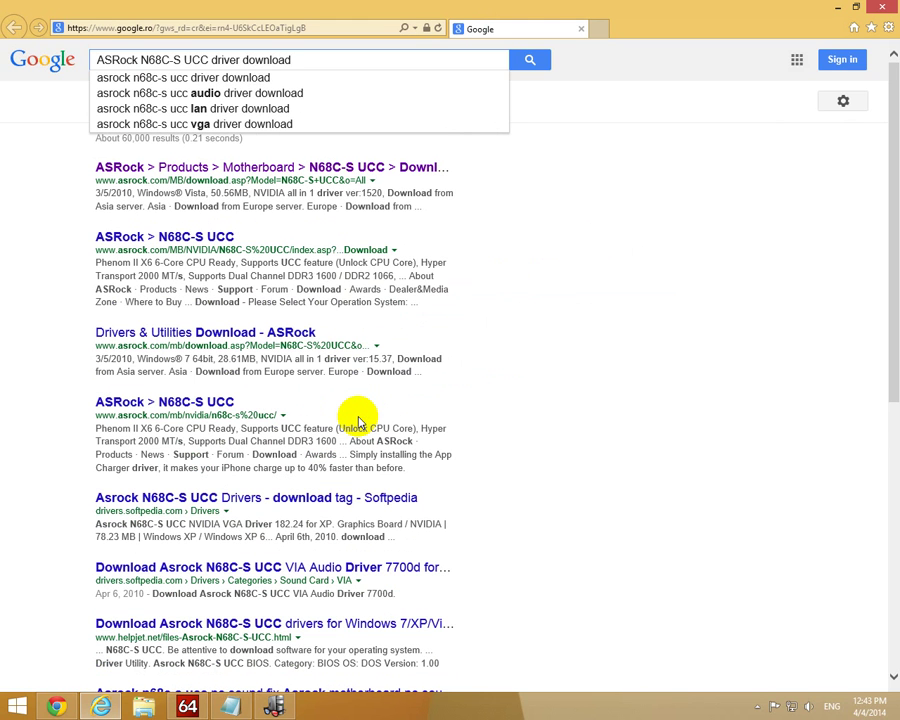
pyautogui.press('Return')
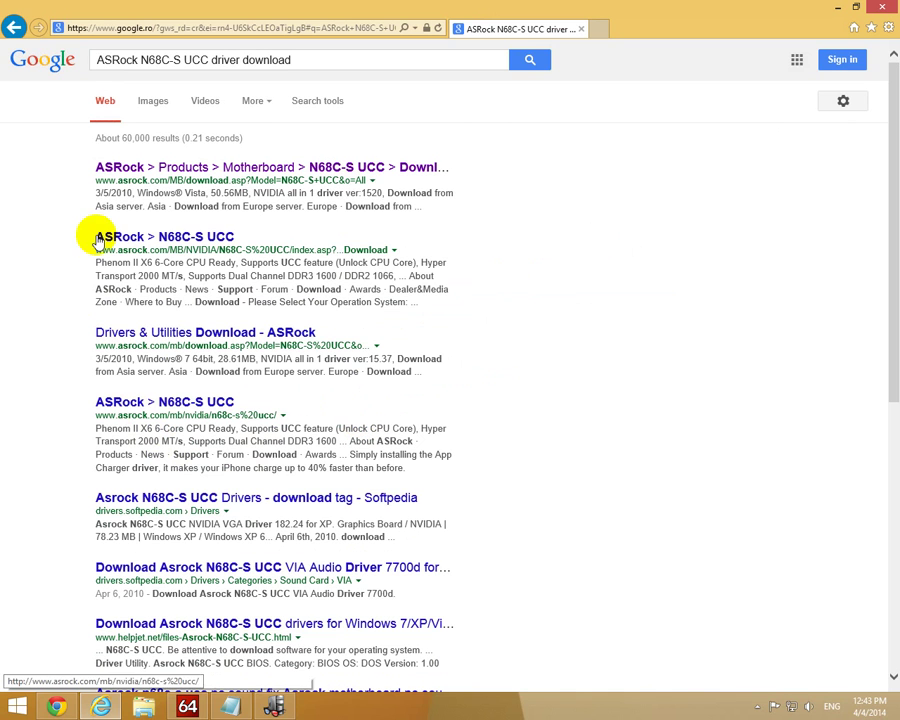
# - Open ASRock's N68C-S UCC download page, scroll the driver table, then close the browser
pyautogui.click(177, 168)
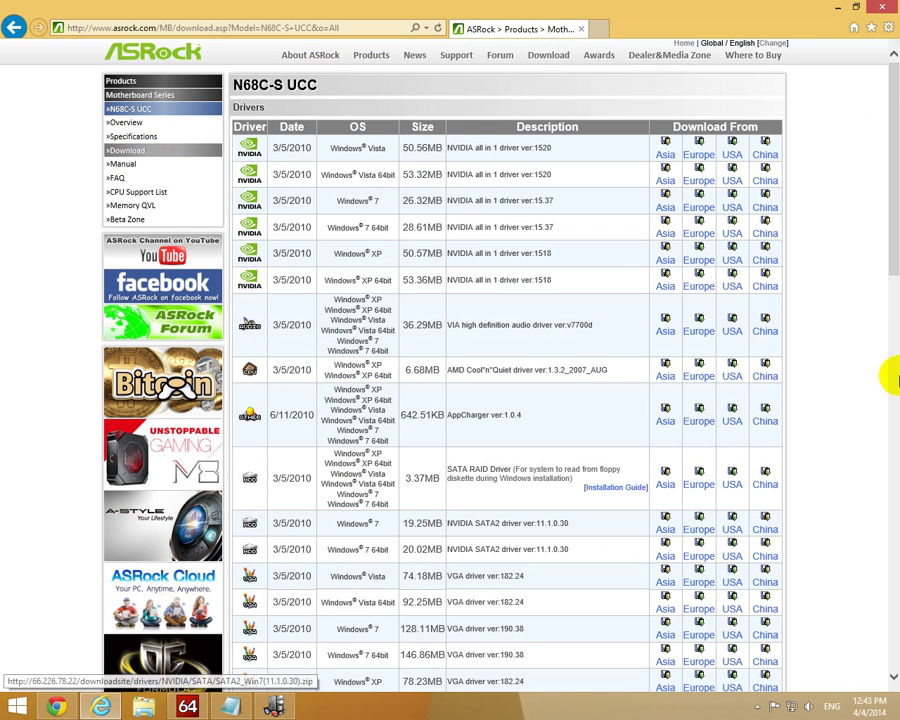
pyautogui.moveTo(892, 261)
pyautogui.mouseDown()
pyautogui.moveTo(893, 440)
pyautogui.moveTo(865, 220)
pyautogui.mouseUp()
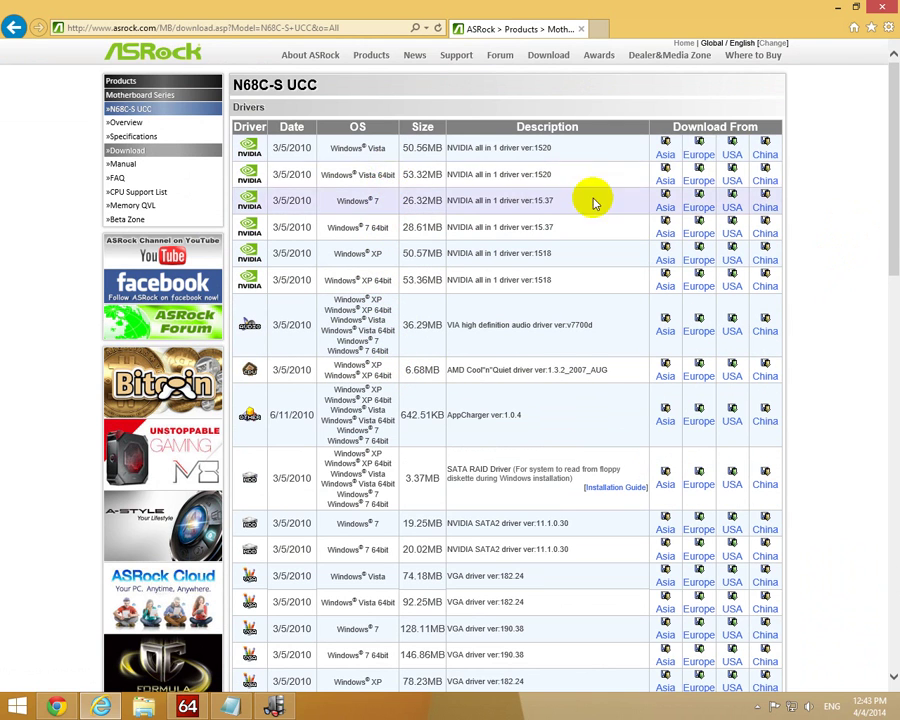
pyautogui.click(882, 7)
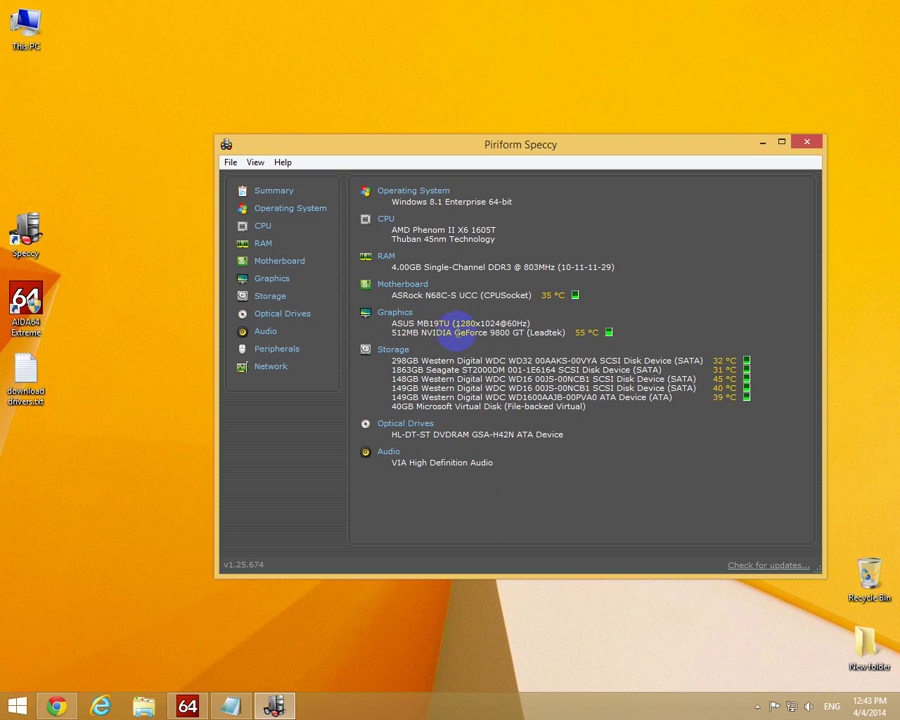
# - Search Google for 'nvidia geforce driver download', then minimize the browser back to Speccy
pyautogui.moveTo(455, 334); pyautogui.dragTo(504, 332)
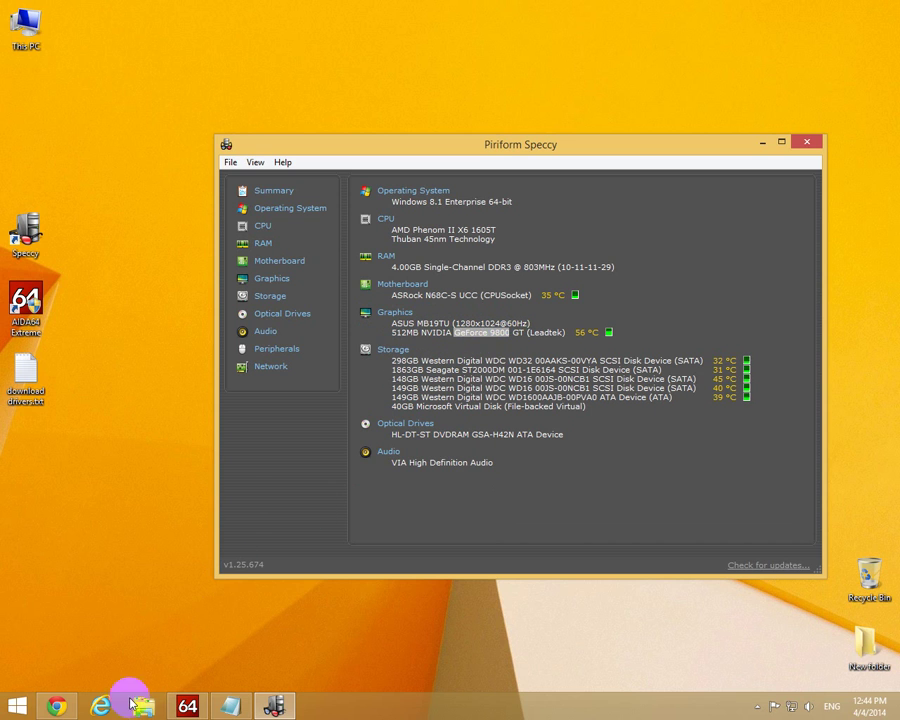
pyautogui.click(101, 707)
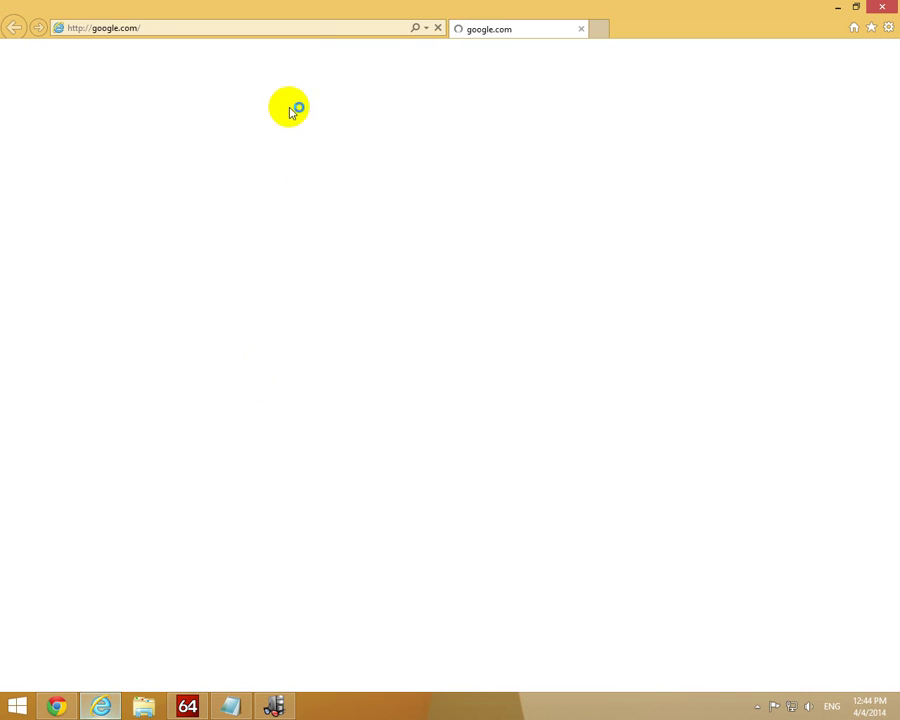
pyautogui.click(345, 30)
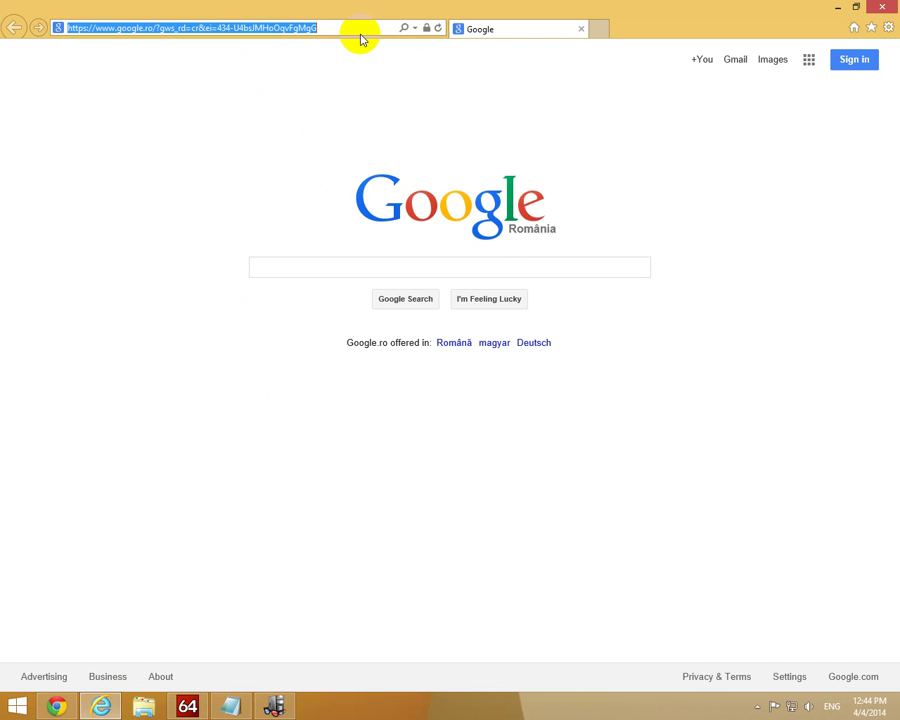
pyautogui.write('nv')
pyautogui.press('BackSpace')
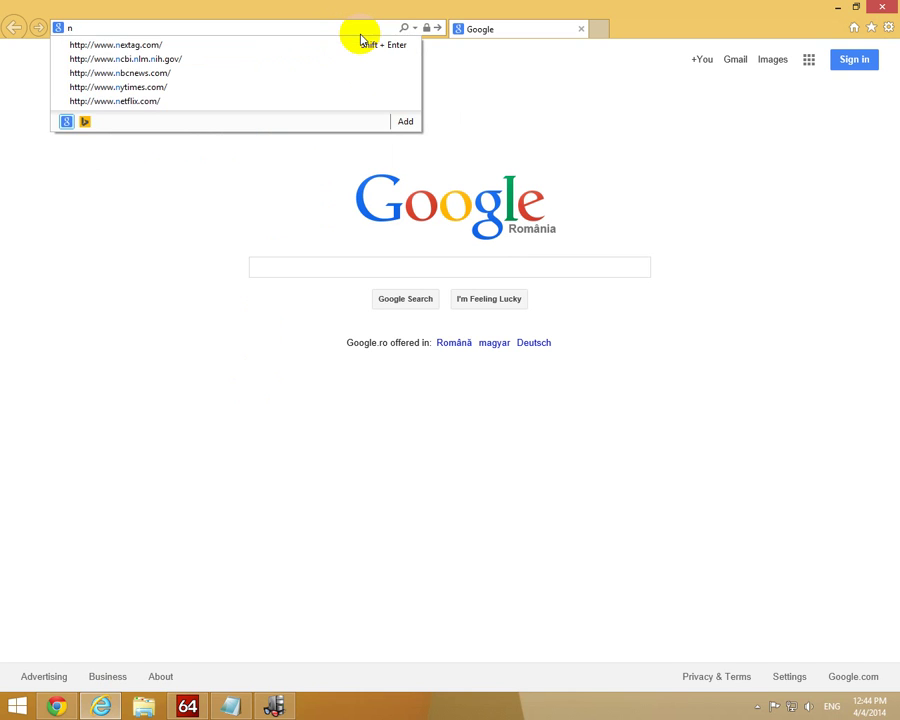
pyautogui.write('vidia')
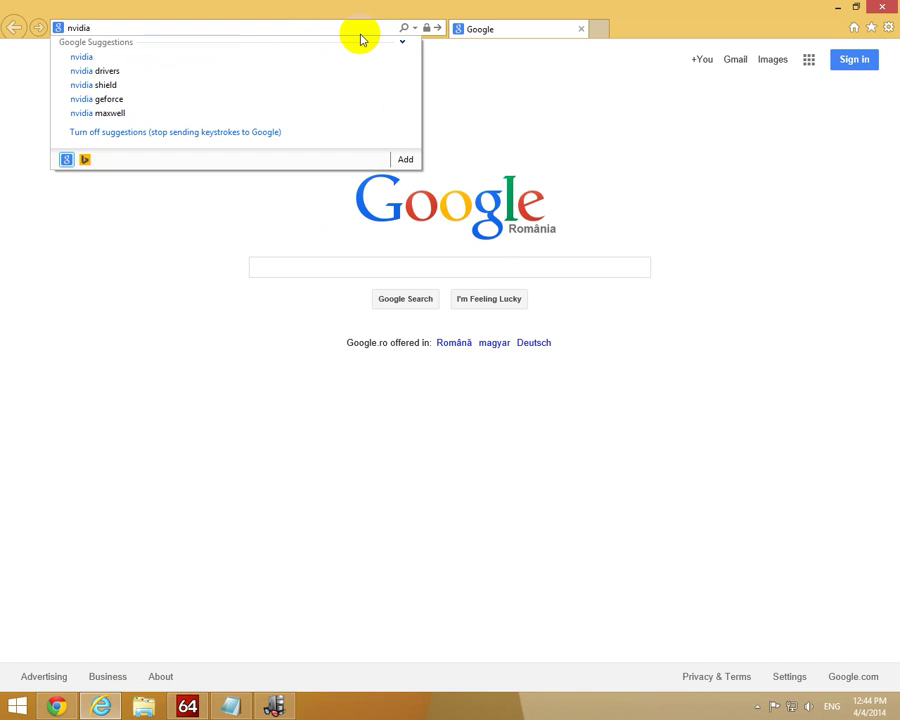
pyautogui.write(' geforce')
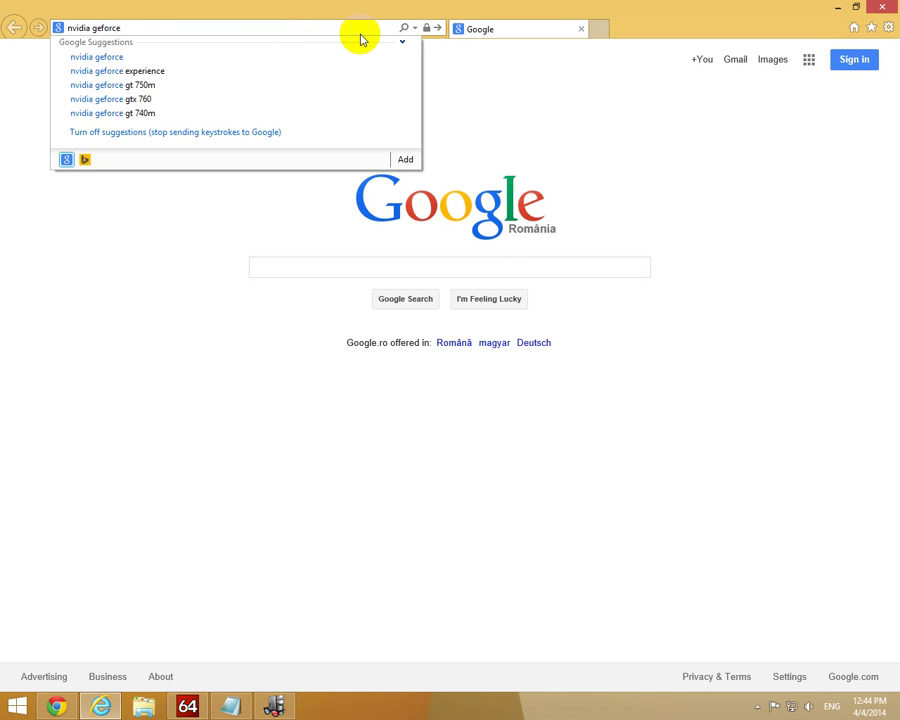
pyautogui.write(' driver d')
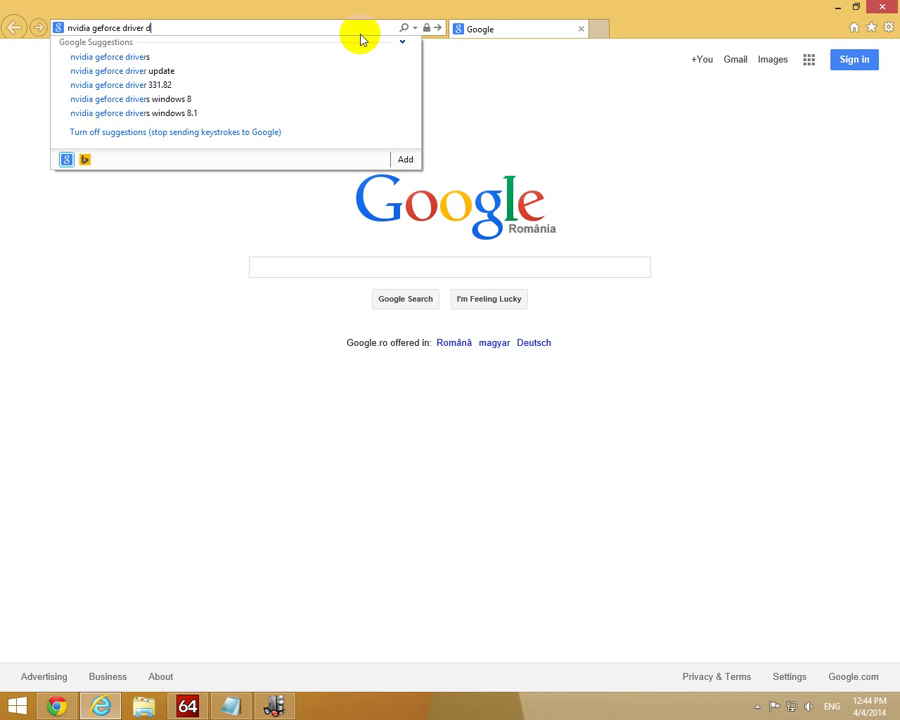
pyautogui.write('ownload')
pyautogui.press('Return')
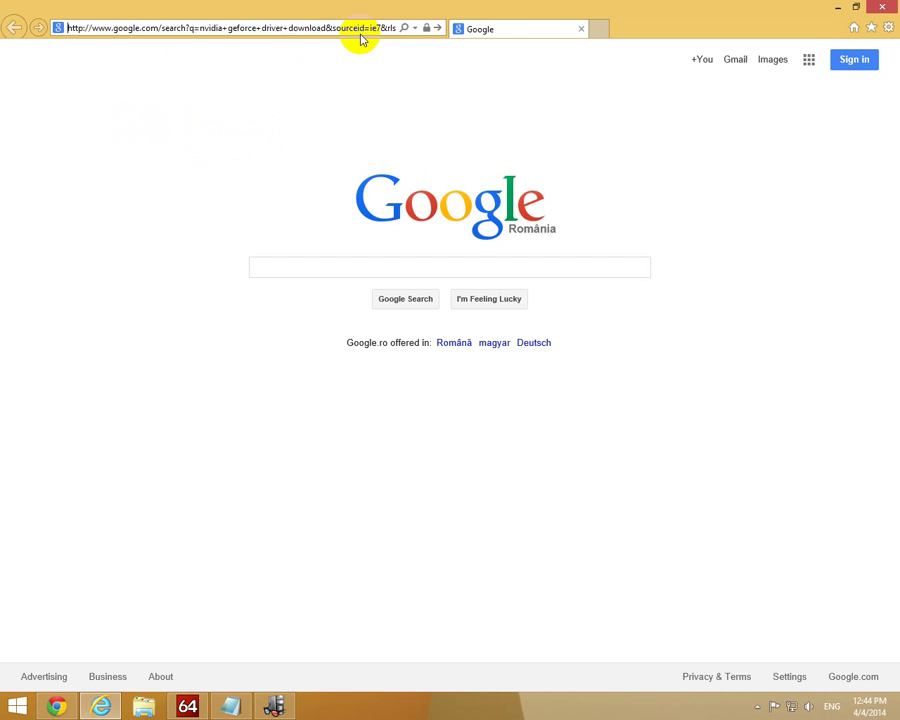
pyautogui.click(840, 7)
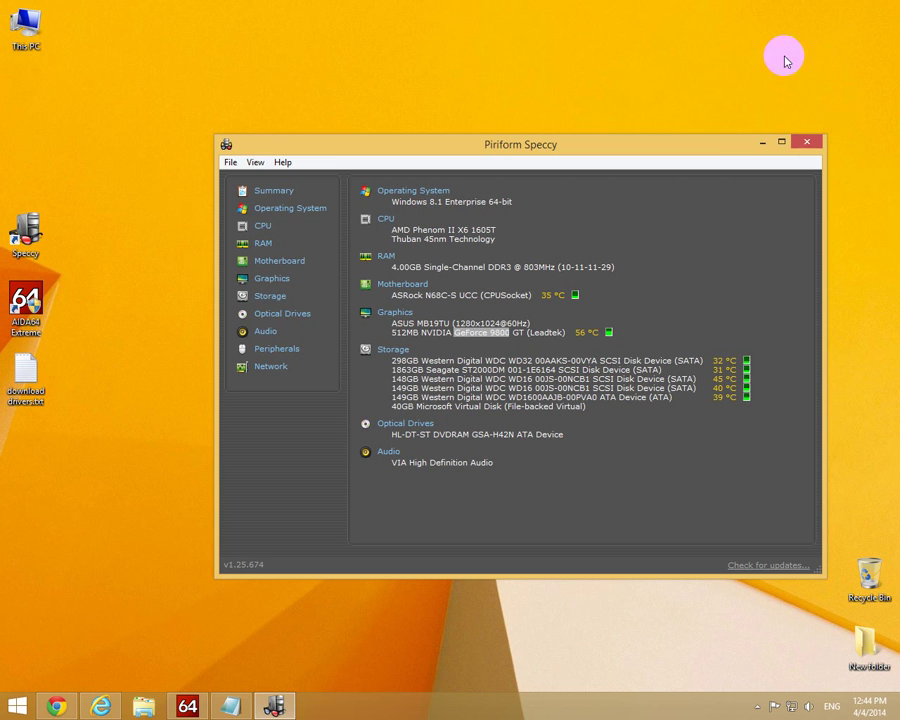
pyautogui.click(446, 342)
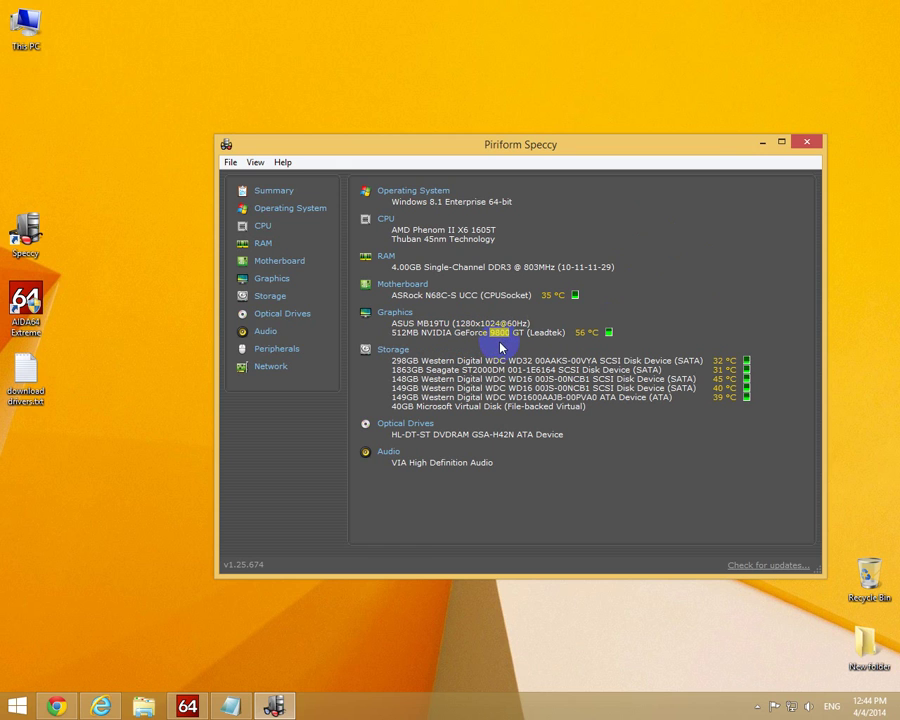
# - On NVIDIA's driver downloads page, choose GeForce 9 Series and Windows 8.1 64-bit
pyautogui.click(105, 707)
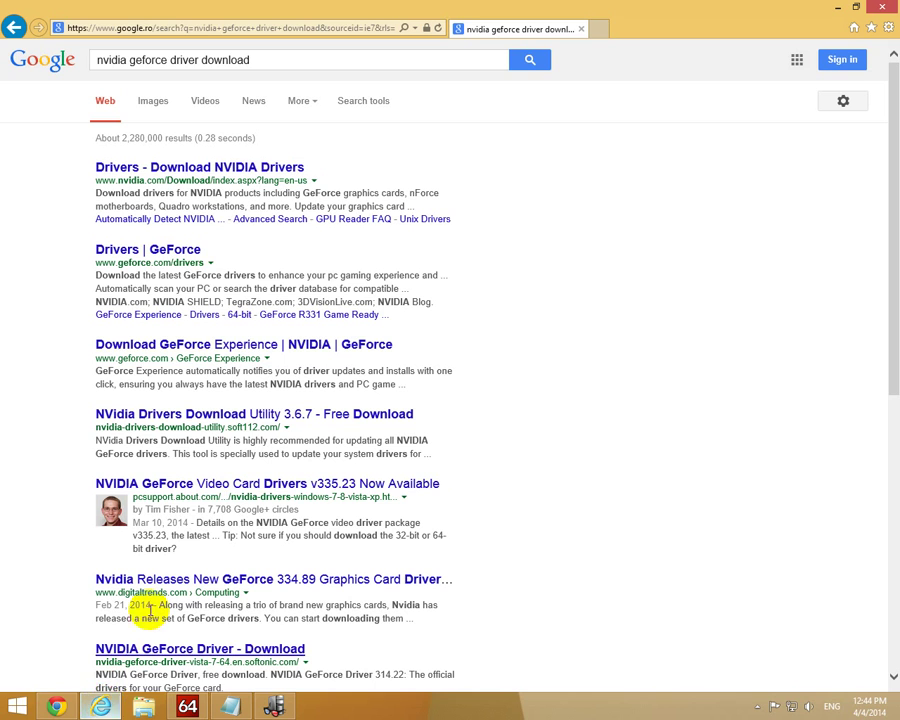
pyautogui.click(212, 169)
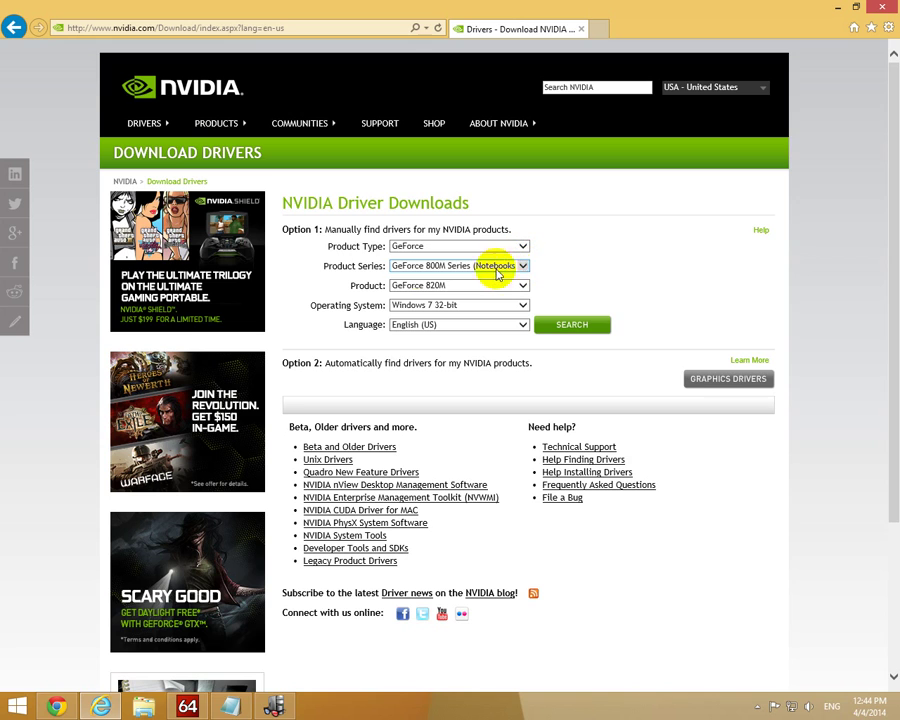
pyautogui.click(523, 266)
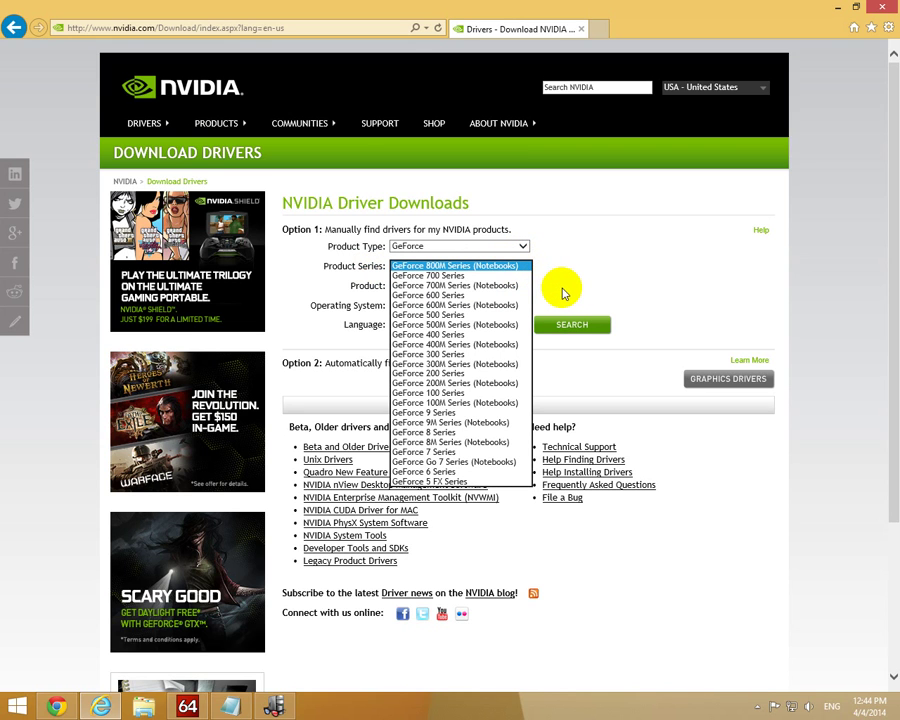
pyautogui.click(431, 413)
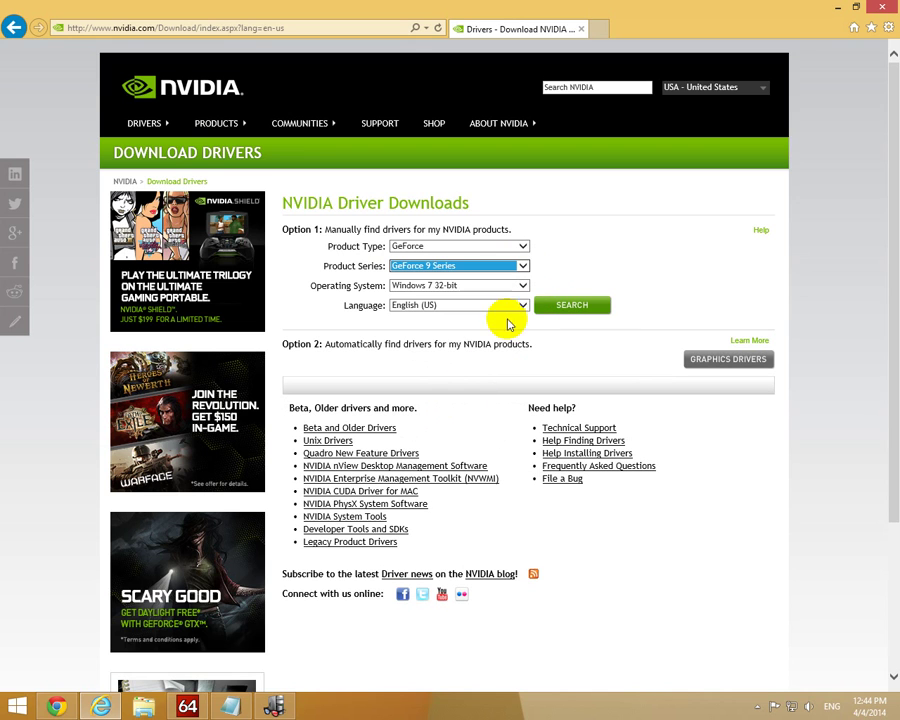
pyautogui.click(470, 285)
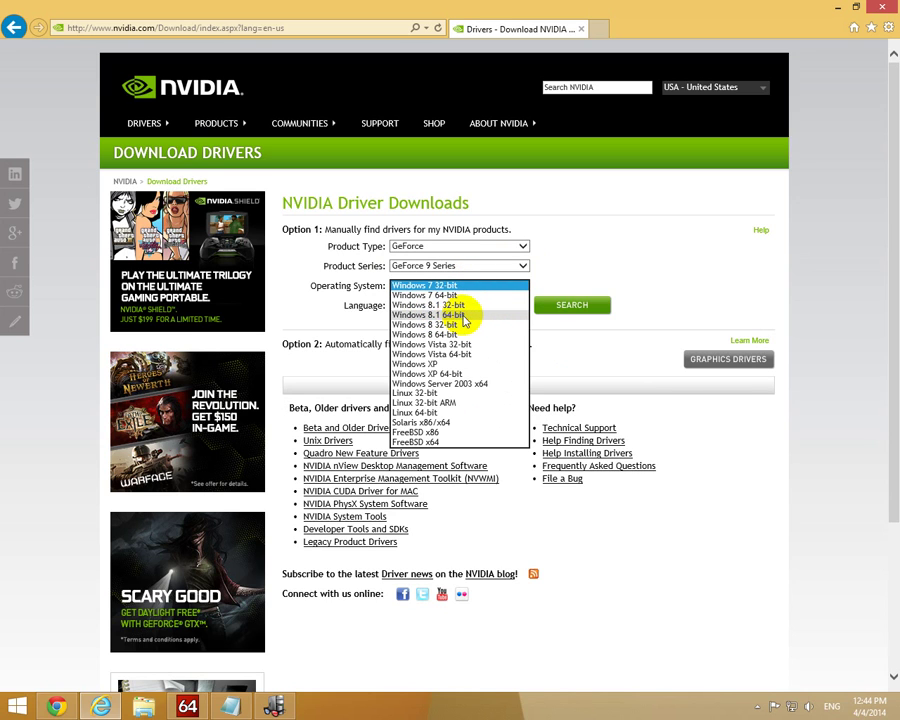
pyautogui.click(474, 316)
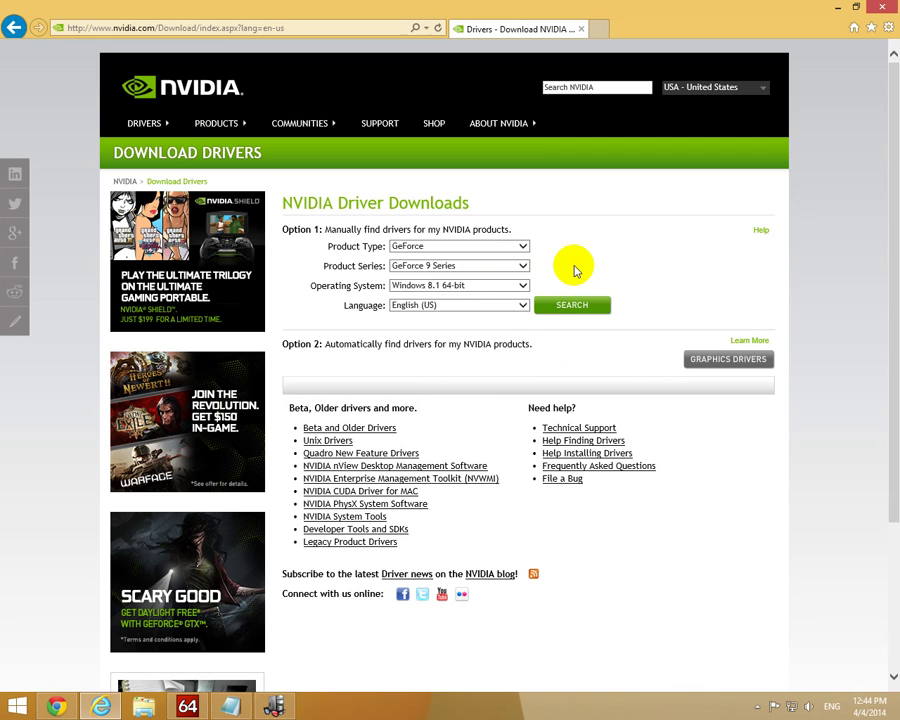
pyautogui.click(144, 708)
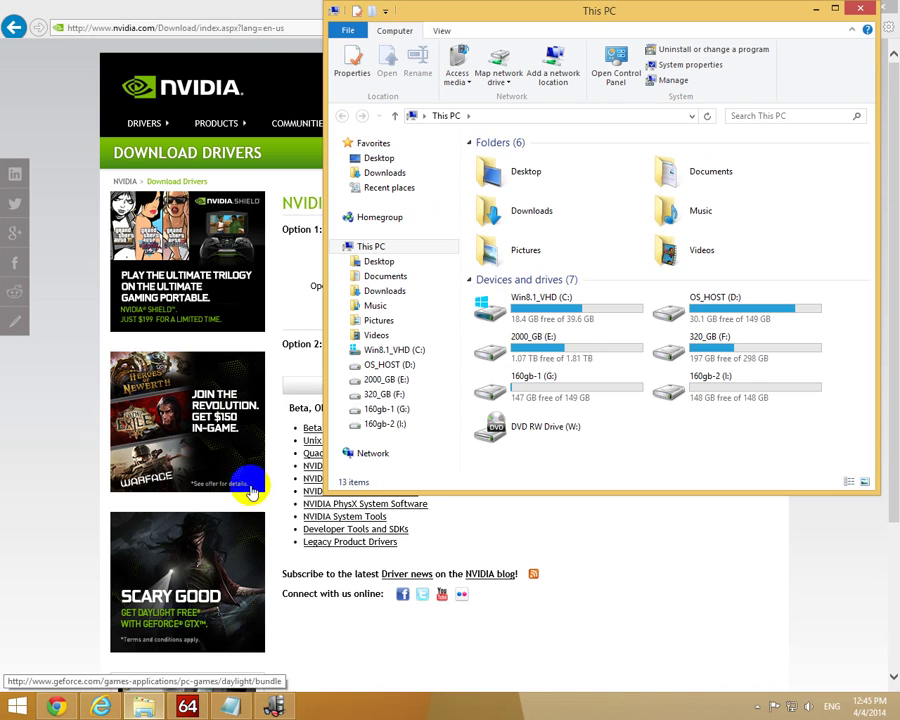
# - Check This PC's system properties showing 64-bit Windows 8.1 Enterprise, then close both windows
pyautogui.rightClick(381, 256)
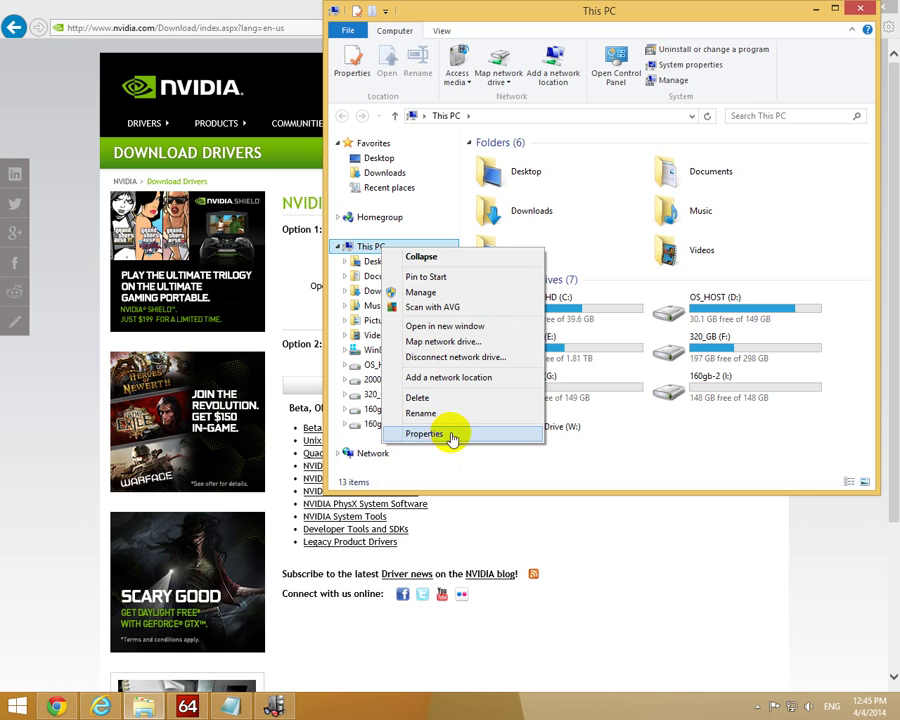
pyautogui.click(418, 434)
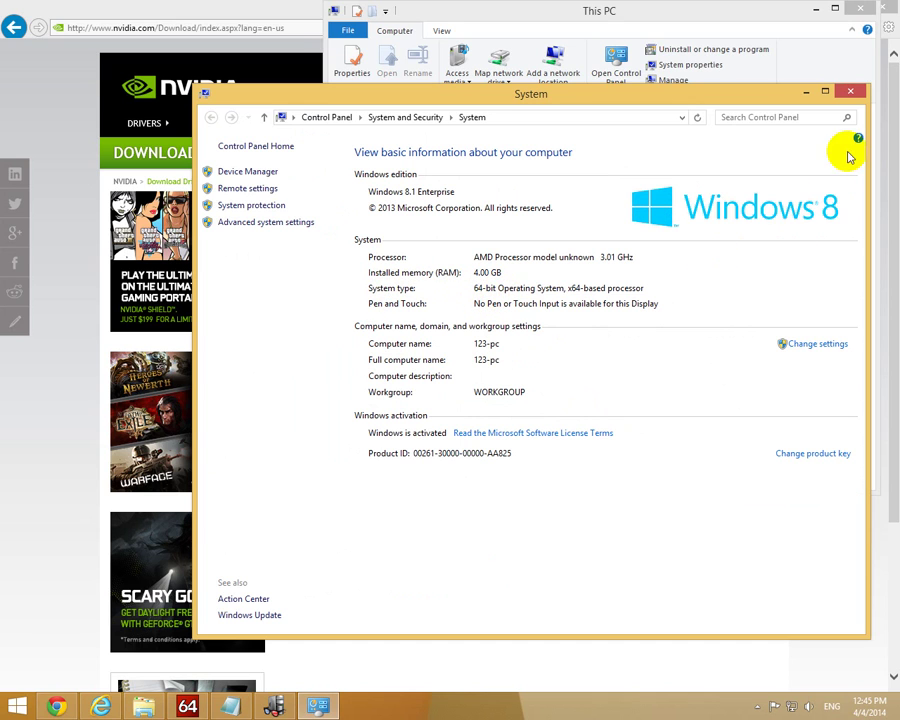
pyautogui.click(850, 92)
pyautogui.click(863, 14)
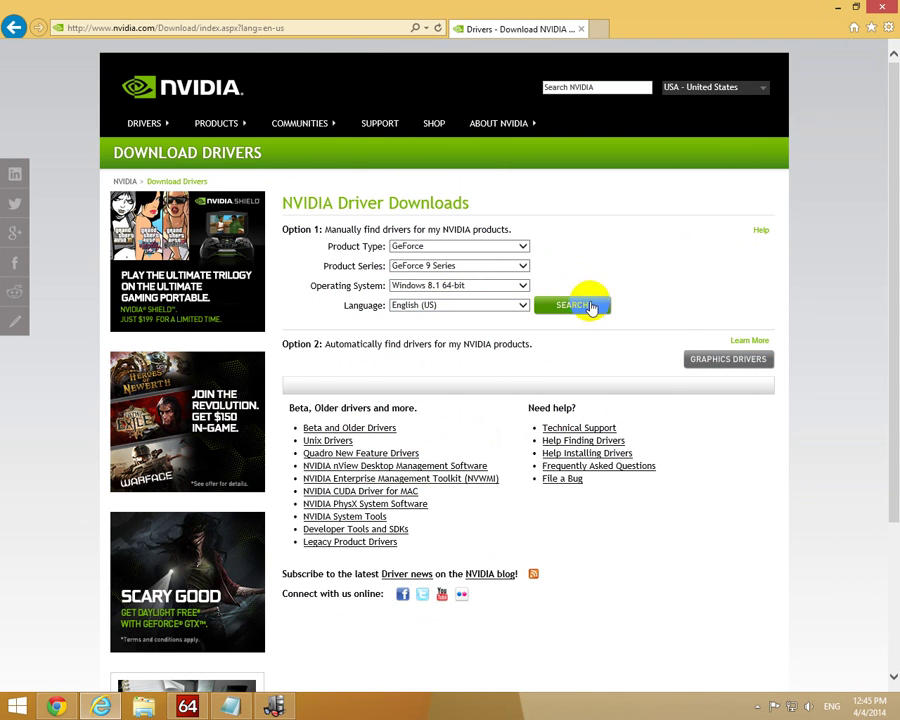
# - Find the GeForce 335.23 driver (232 MB) on NVIDIA, then minimize the browser
pyautogui.click(585, 309)
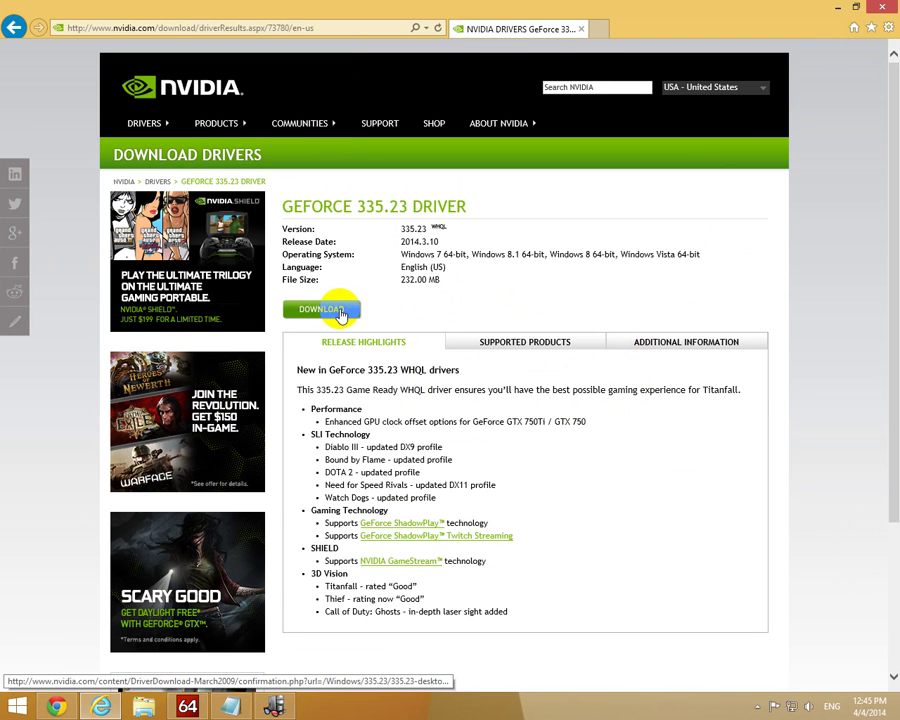
pyautogui.click(333, 314)
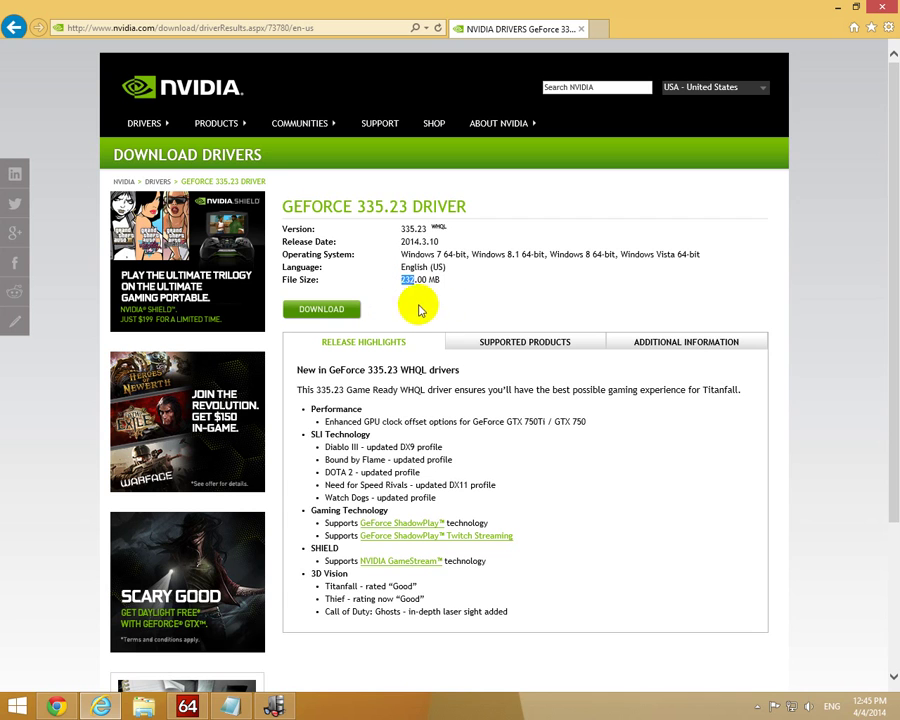
pyautogui.click(418, 304)
pyautogui.click(881, 8)
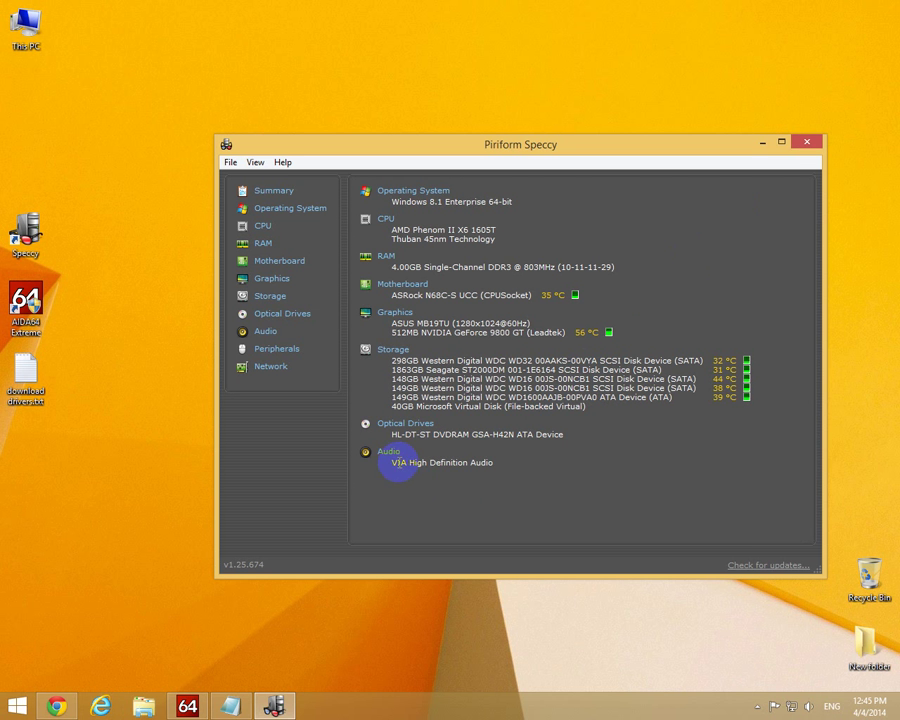
# - Inspect Speccy's Audio page, highlighting the VIA High Definition Audio entry
pyautogui.click(389, 455)
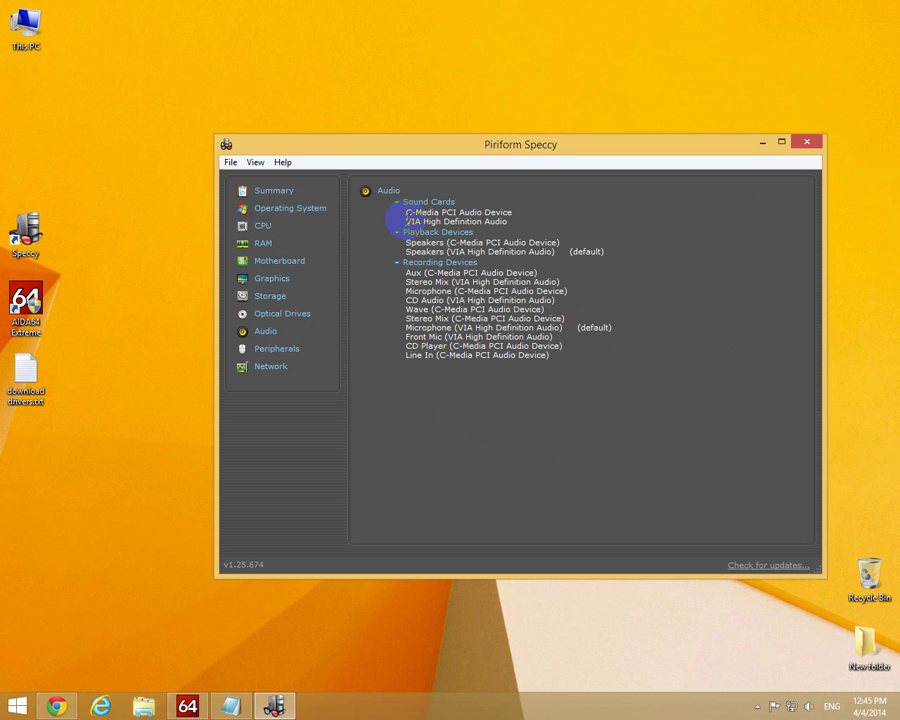
pyautogui.moveTo(422, 220); pyautogui.dragTo(518, 223)
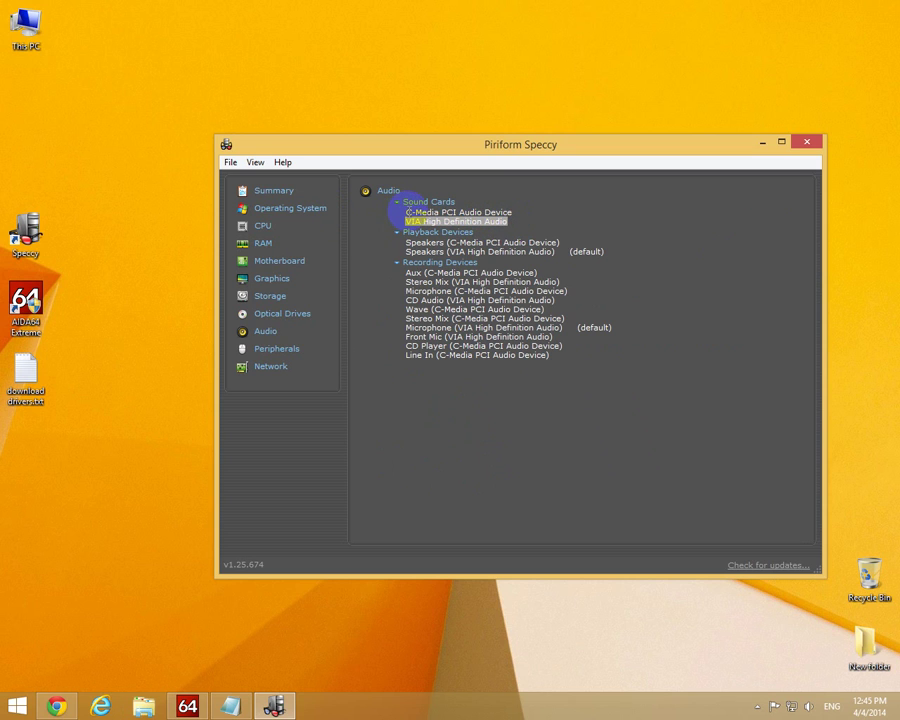
pyautogui.click(407, 217)
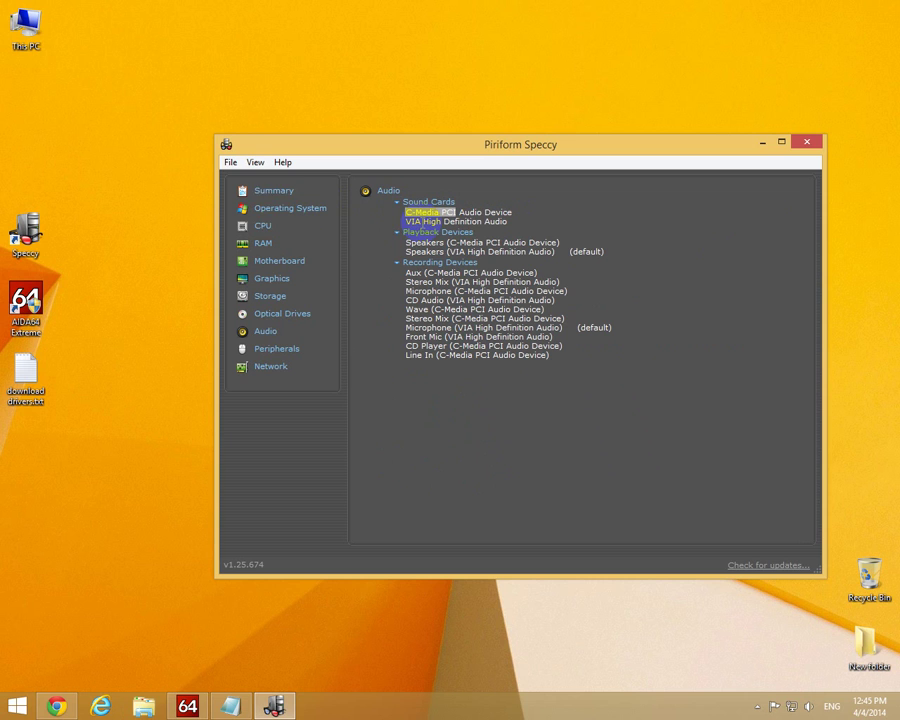
# - Highlight the ASRock N68C-S motherboard in the Summary, then close Speccy
pyautogui.click(264, 194)
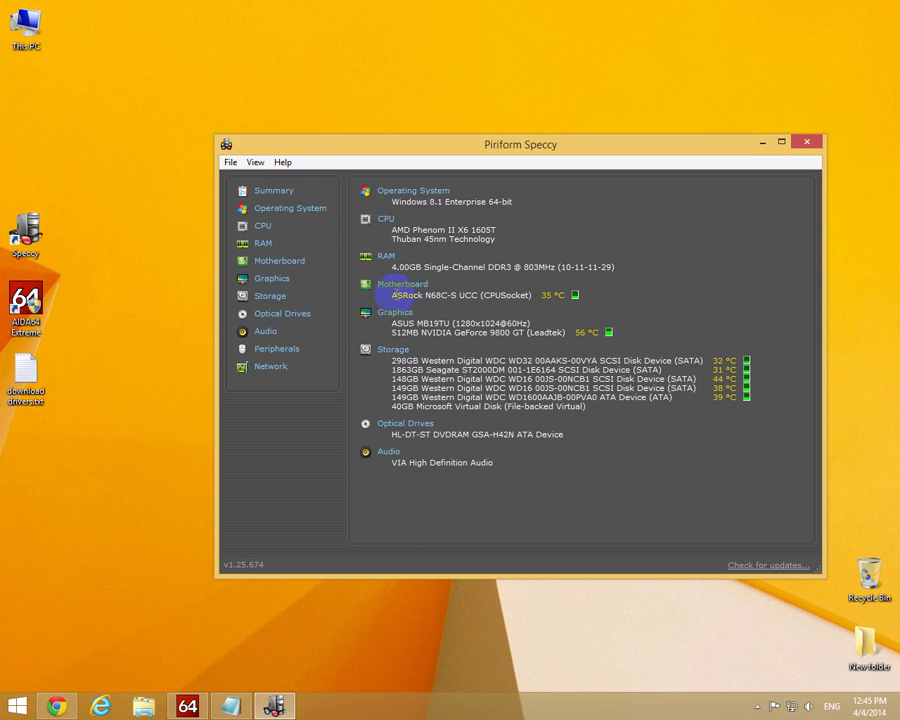
pyautogui.moveTo(392, 295); pyautogui.dragTo(457, 296)
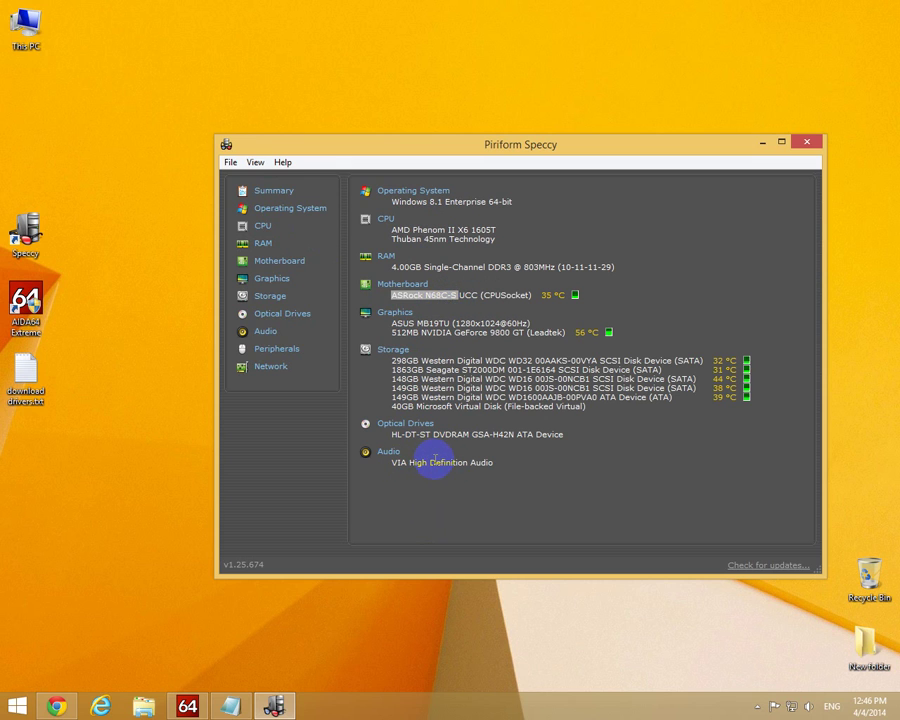
pyautogui.click(484, 502)
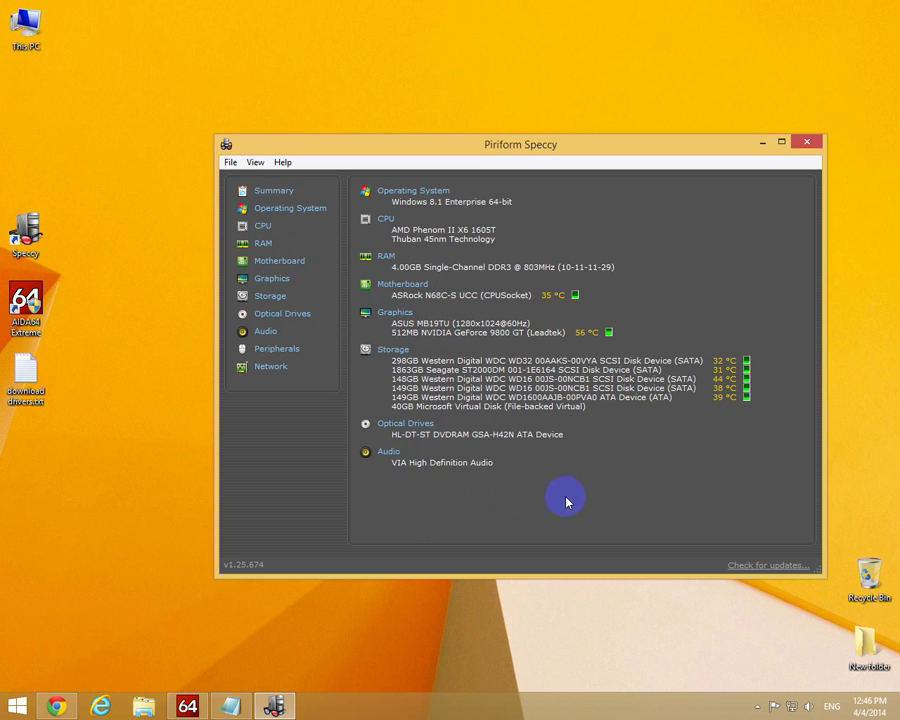
pyautogui.click(805, 142)
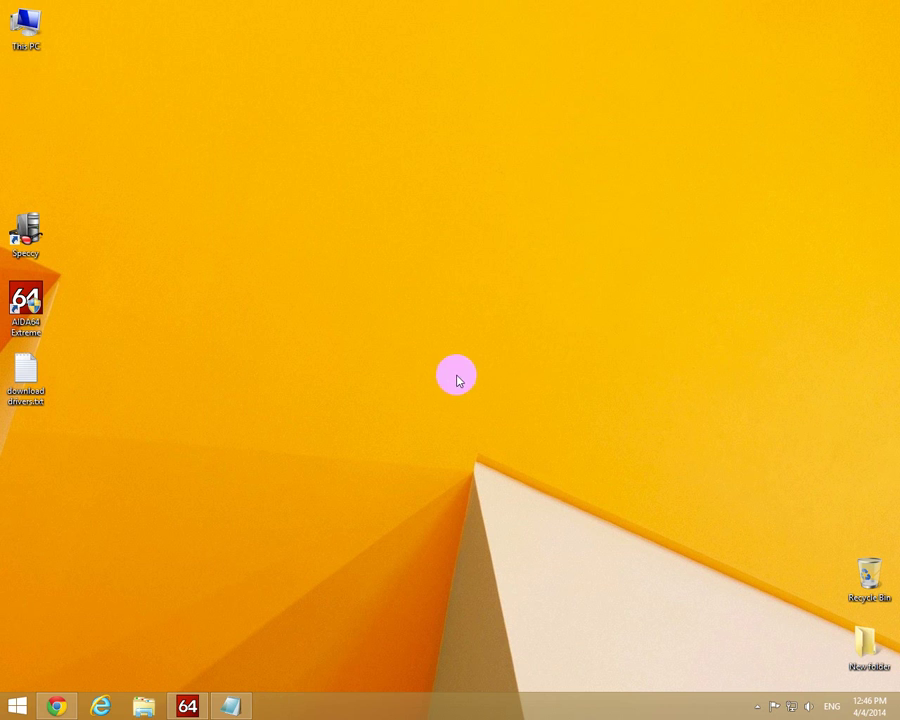
# - Launch AIDA64 Extreme, collapse Multimedia, and return to the AIDA64 v4.30.2900 root overview
pyautogui.click(25, 305)
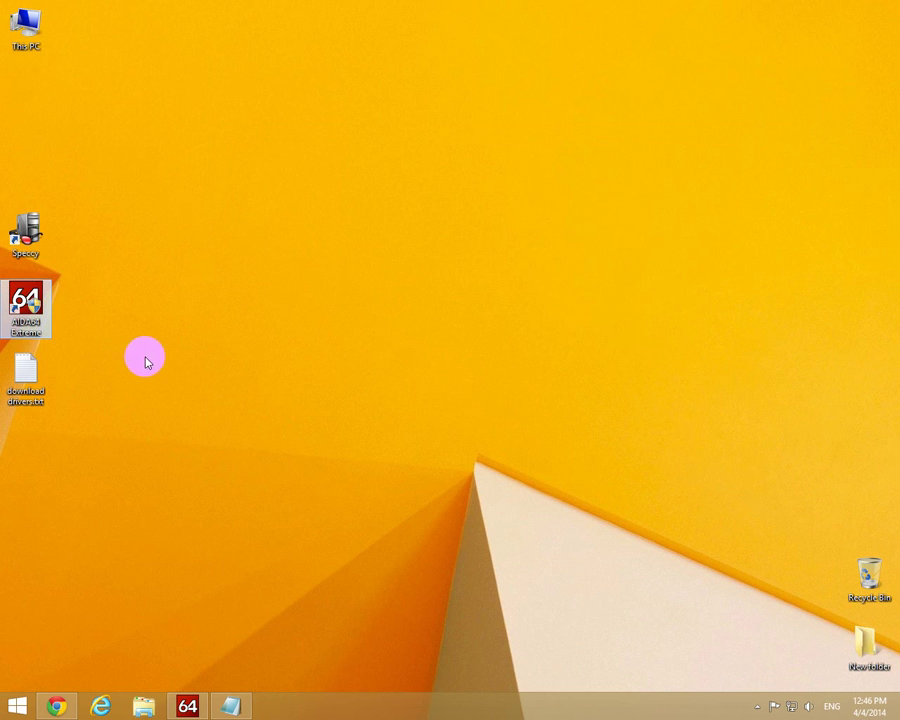
pyautogui.doubleClick(25, 300)
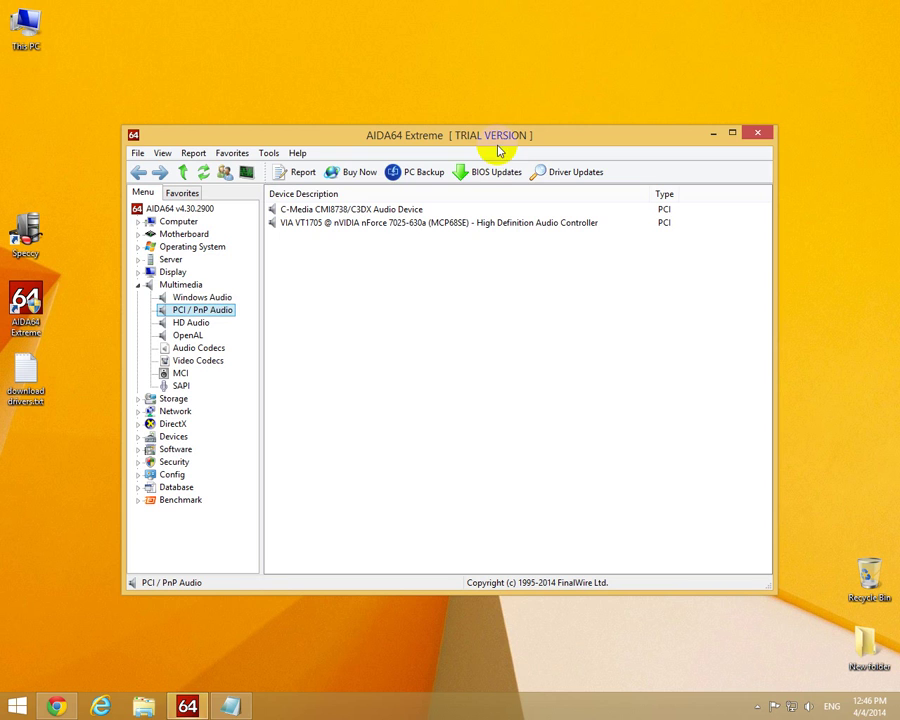
pyautogui.click(140, 285)
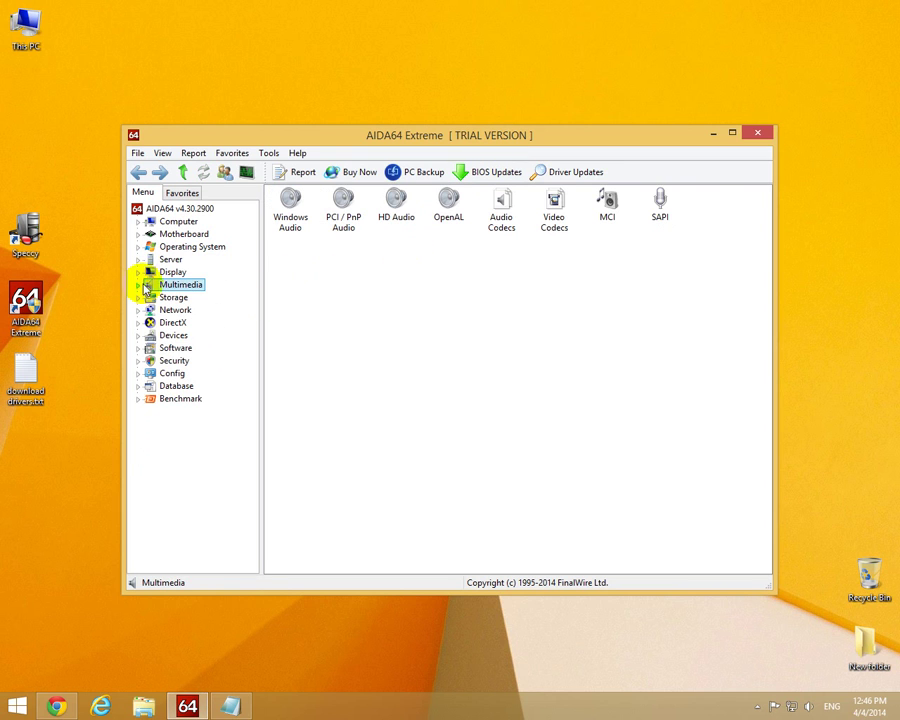
pyautogui.click(173, 209)
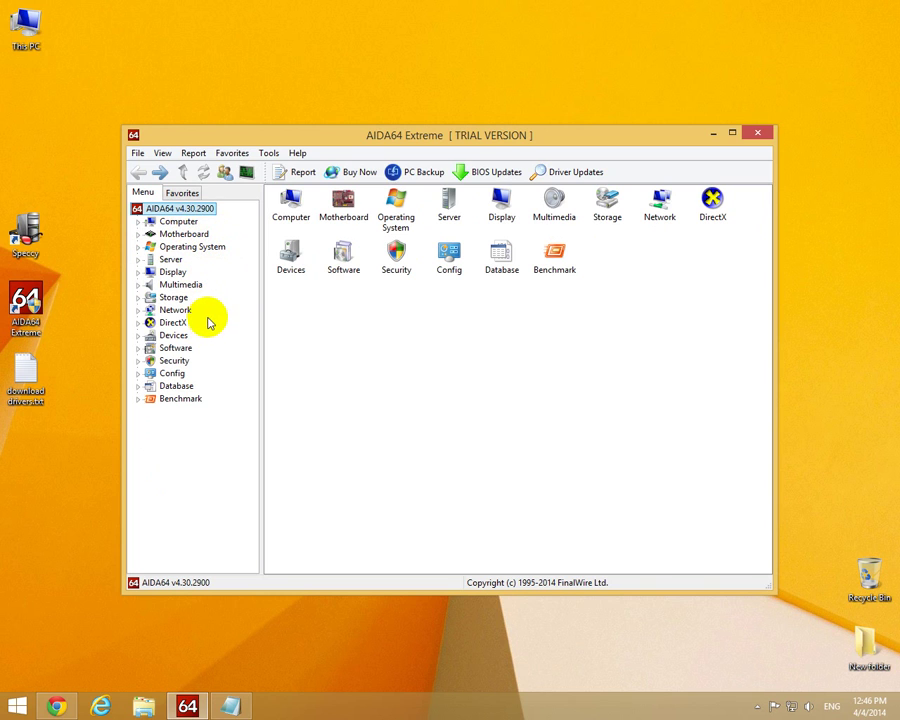
# - Check the Windows Video page for the GeForce 9800 GT on ForceWare 335.23, then collapse Display
pyautogui.doubleClick(176, 272)
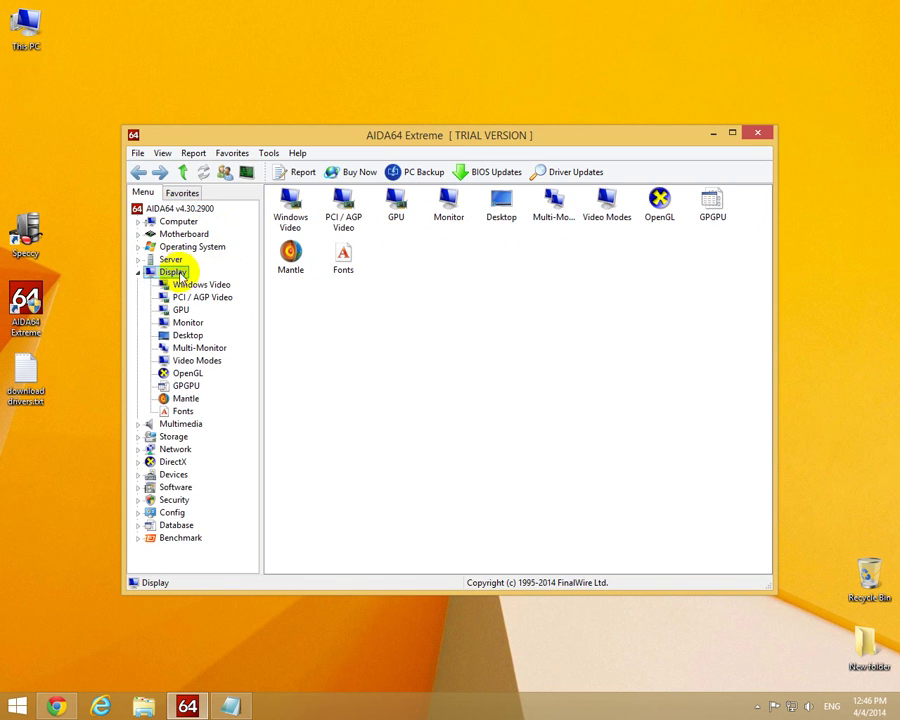
pyautogui.click(188, 285)
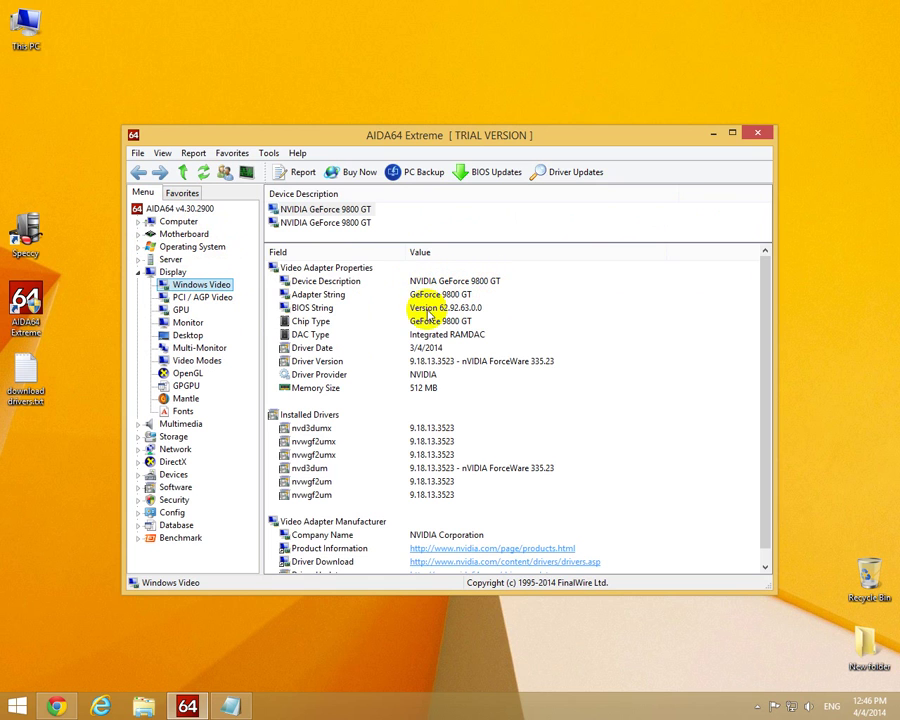
pyautogui.click(139, 274)
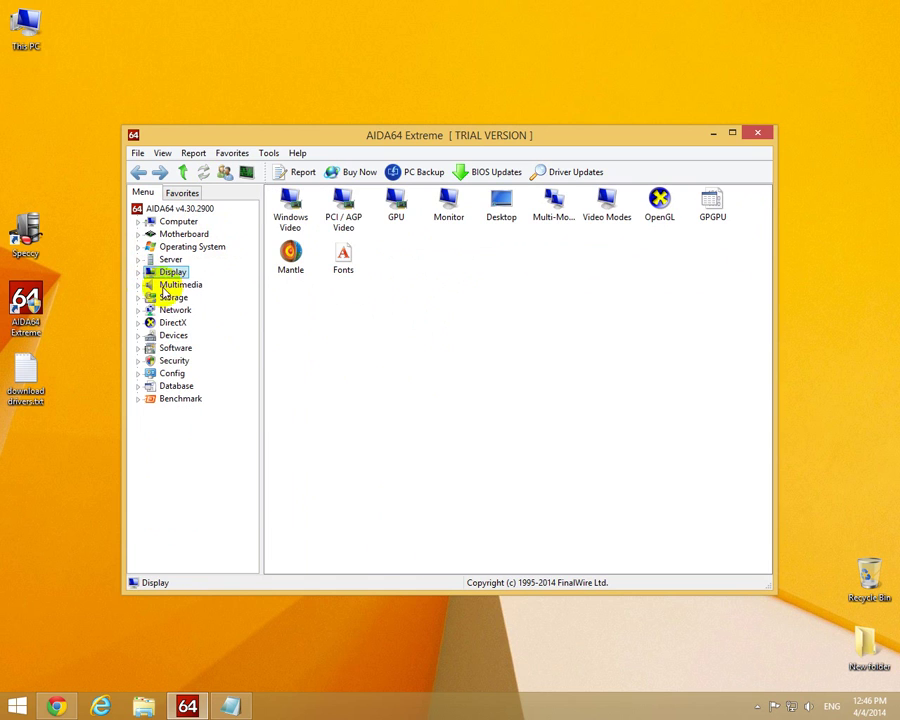
# - Review the Windows Audio and PCI/PnP Audio pages listing the C-Media CMI8738 and VIA VT1705 devices
pyautogui.doubleClick(176, 285)
pyautogui.click(210, 299)
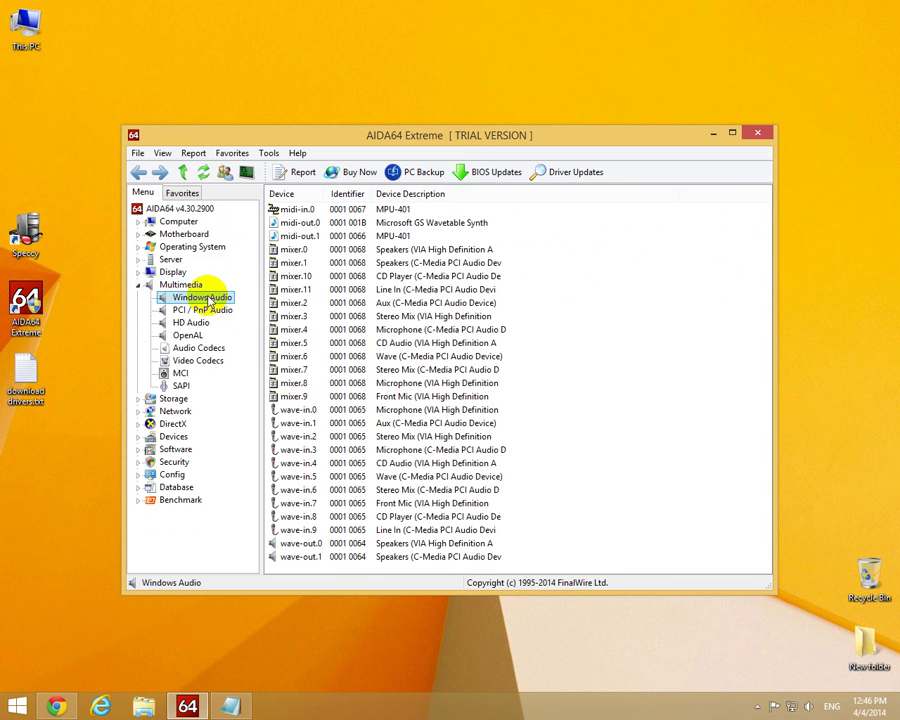
pyautogui.click(195, 310)
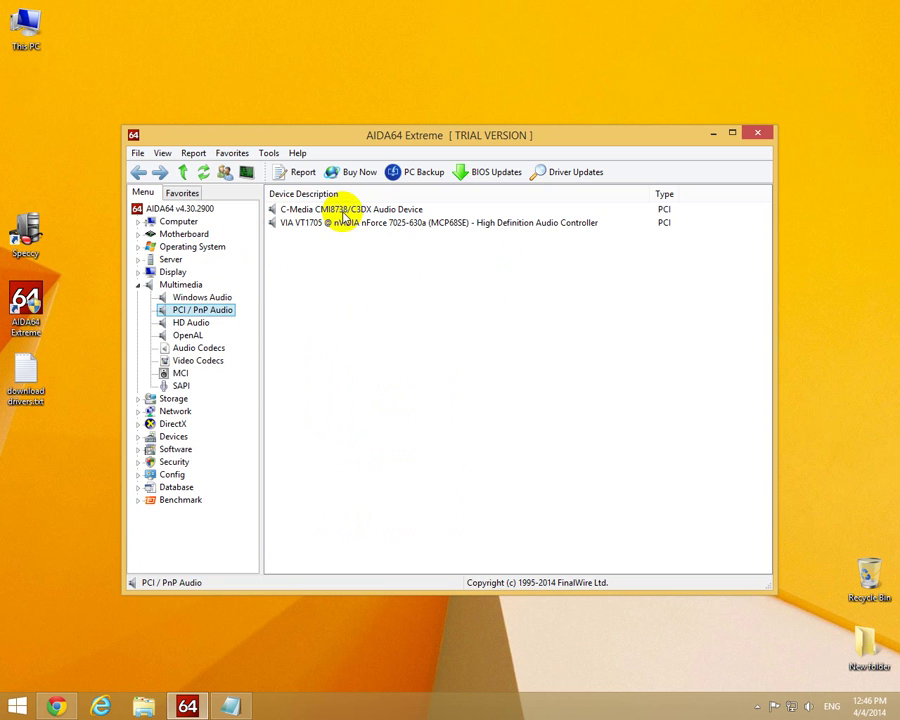
pyautogui.click(28, 228)
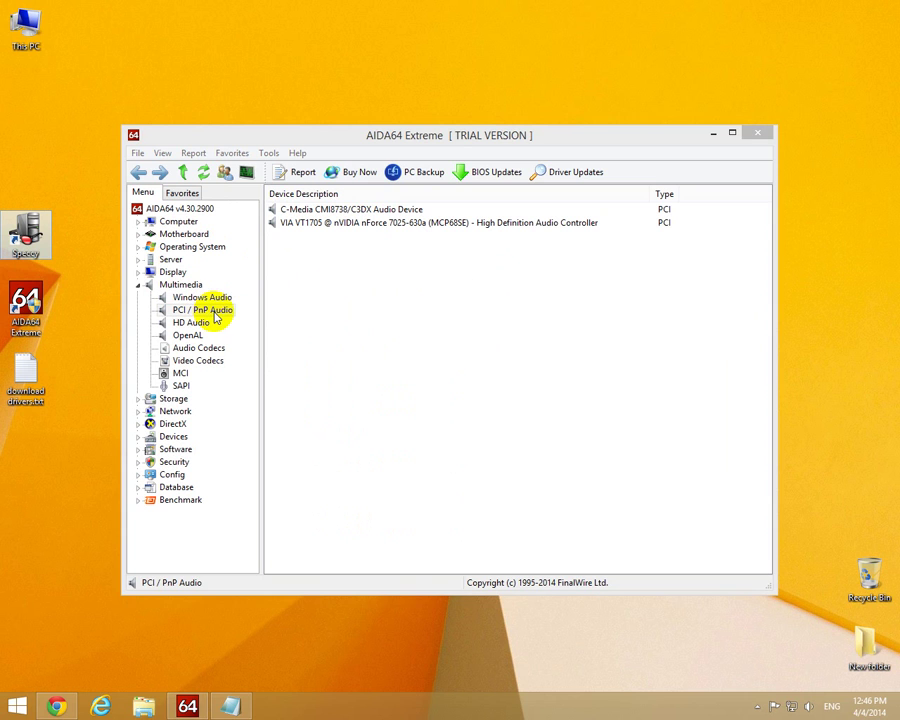
pyautogui.click(138, 284)
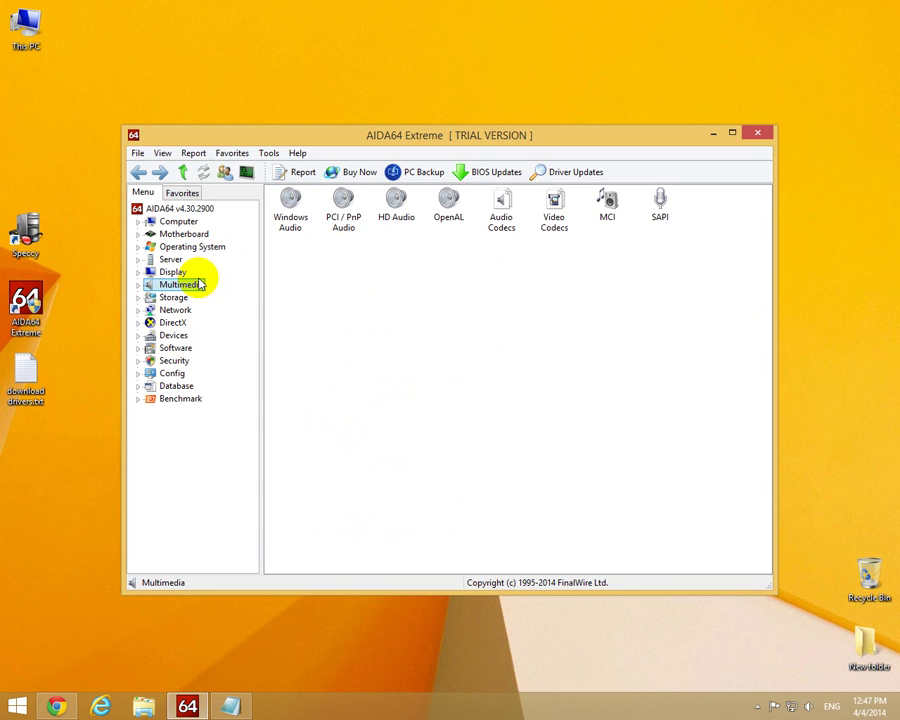
# - Check the CPU and the ASRock N68C-S UCC motherboard pages, then close AIDA64 Extreme
pyautogui.doubleClick(165, 233)
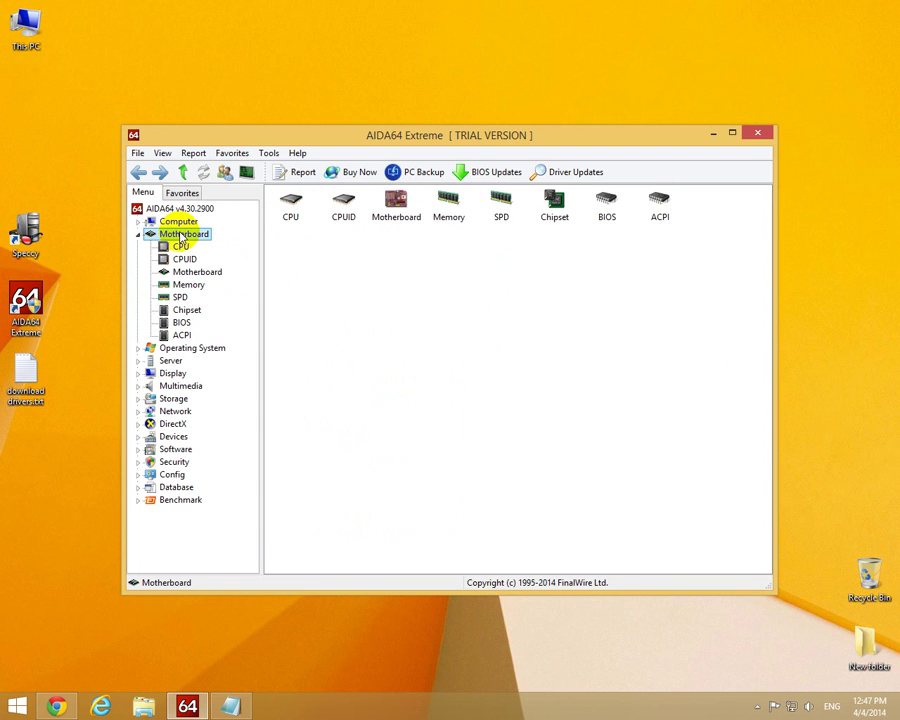
pyautogui.click(183, 248)
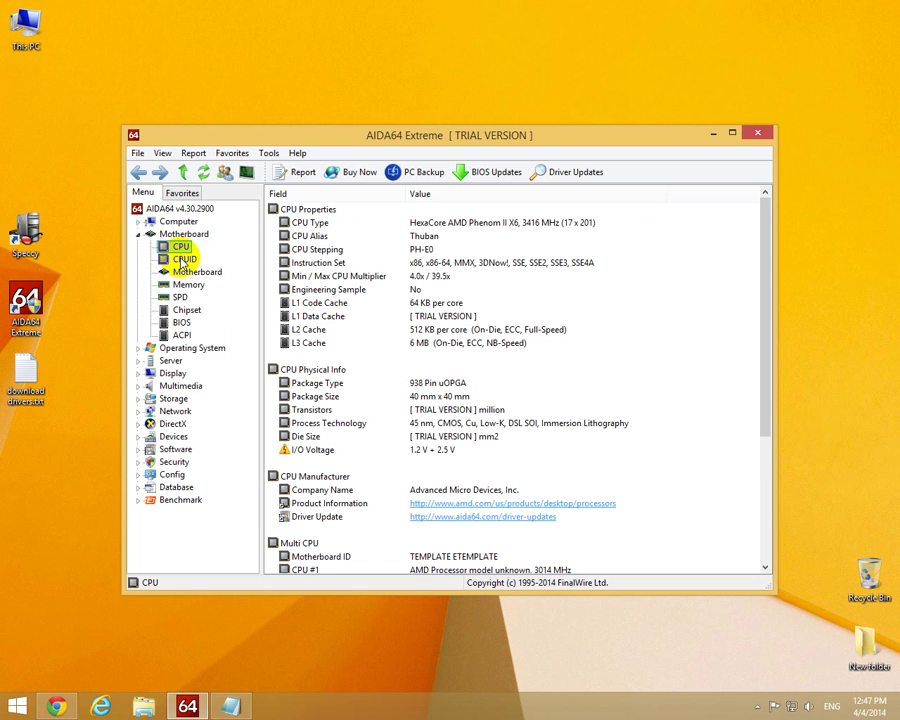
pyautogui.click(190, 271)
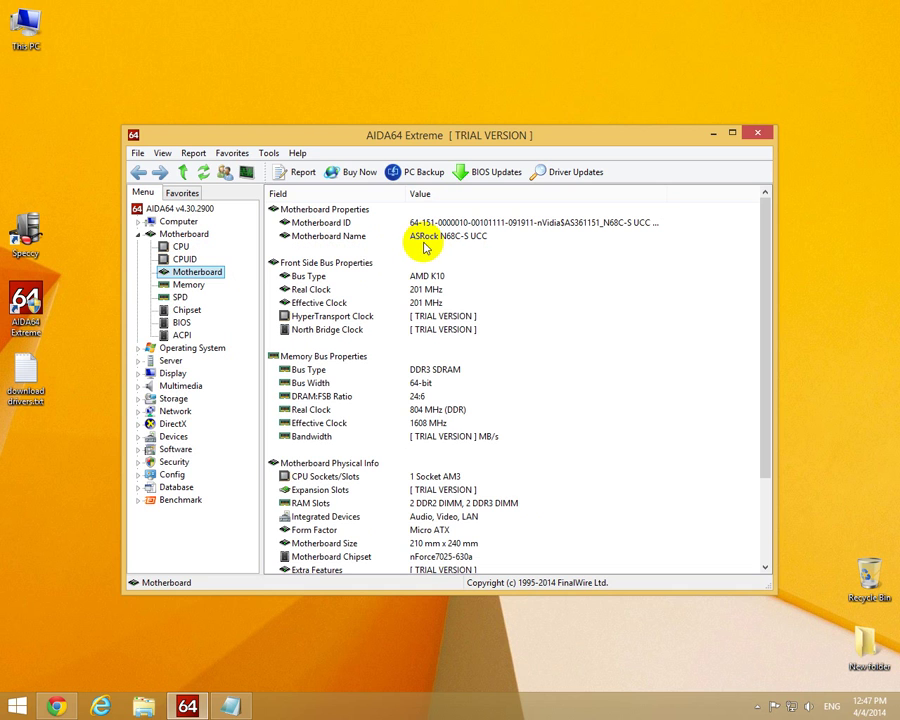
pyautogui.click(757, 133)
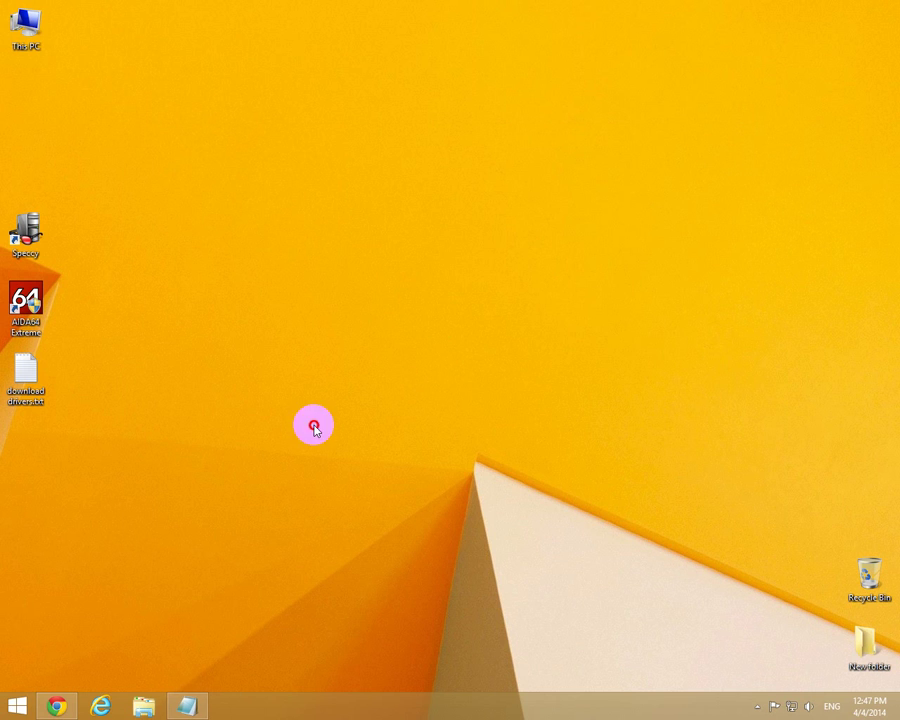
# - Open download drivers.txt in Notepad and copy the drivers.softpedia.com address
pyautogui.click(28, 380)
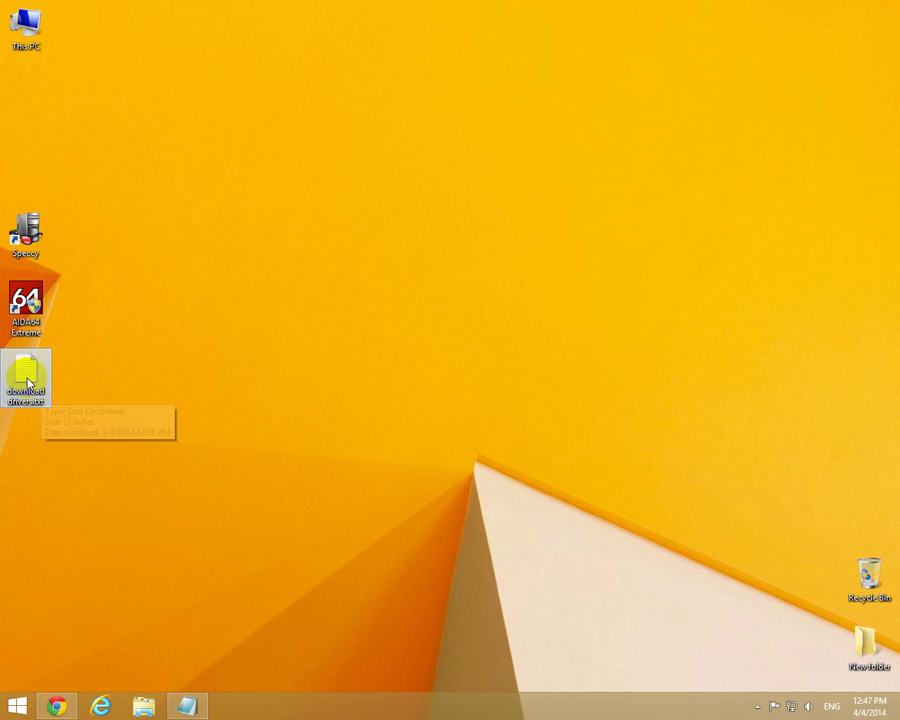
pyautogui.doubleClick(28, 383)
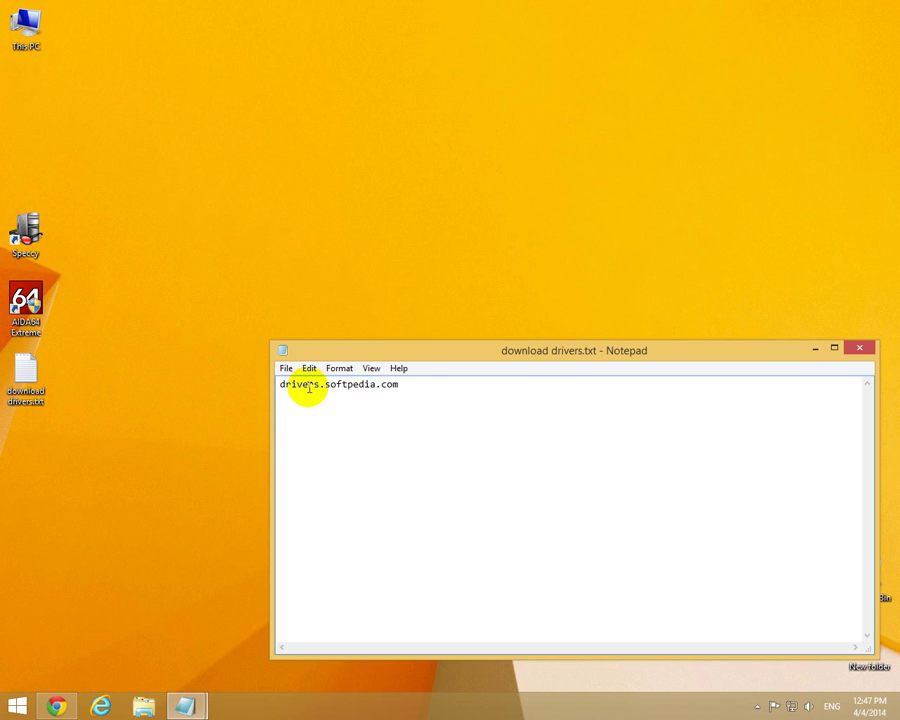
pyautogui.moveTo(416, 385); pyautogui.dragTo(257, 392)
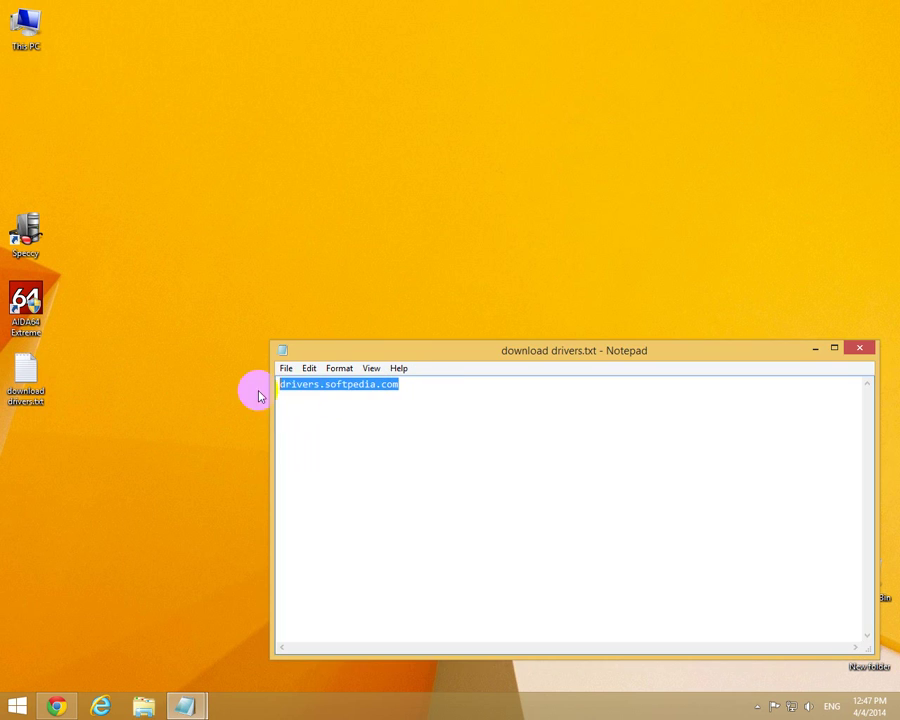
pyautogui.rightClick(334, 387)
pyautogui.click(366, 431)
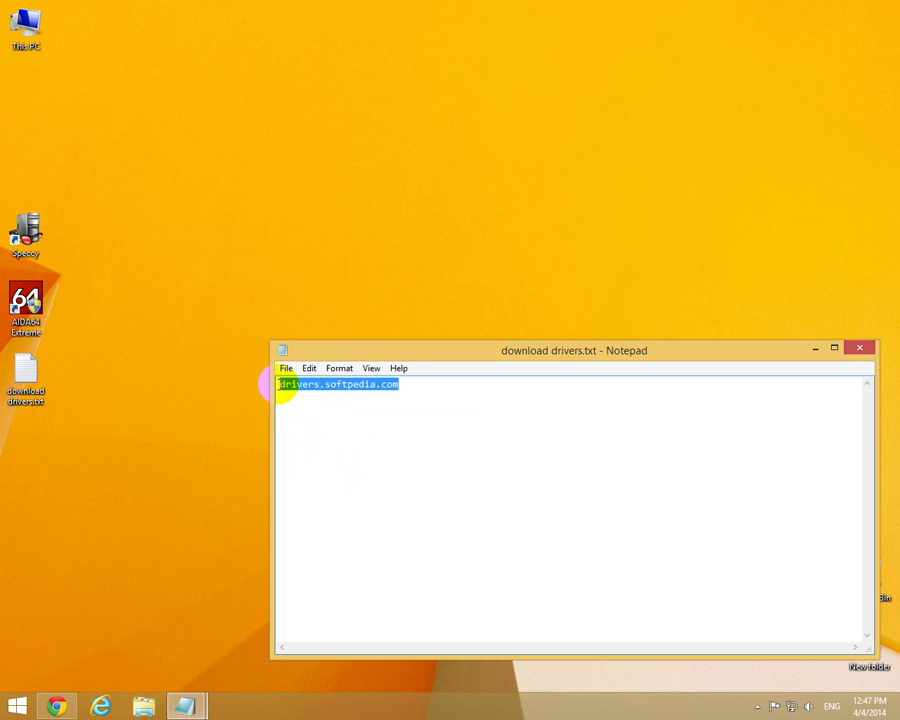
pyautogui.click(284, 395)
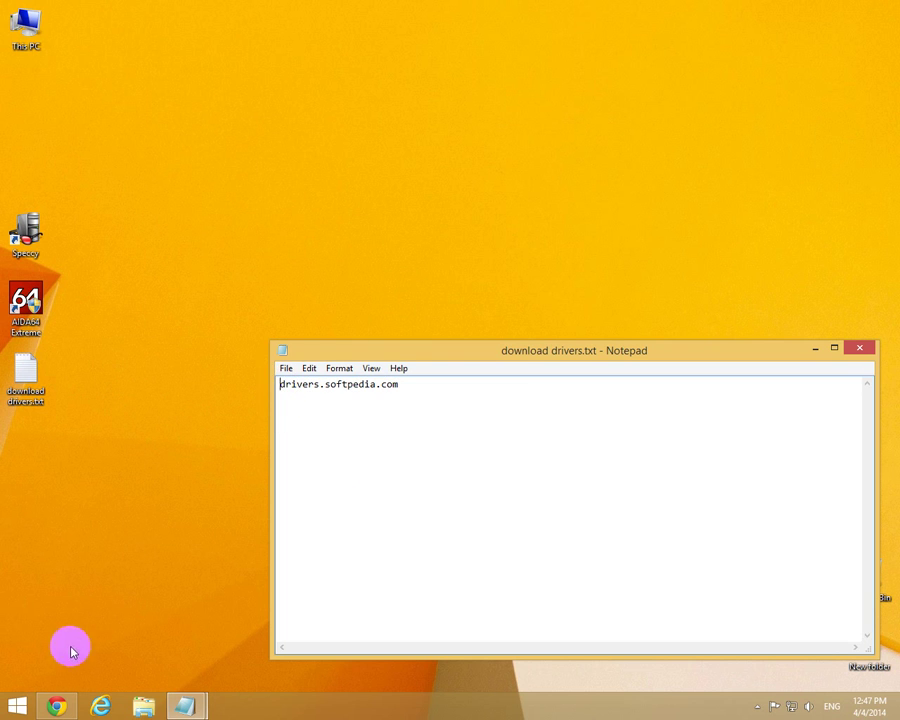
# - Paste the drivers.softpedia.com address into Internet Explorer and load the site
pyautogui.click(100, 704)
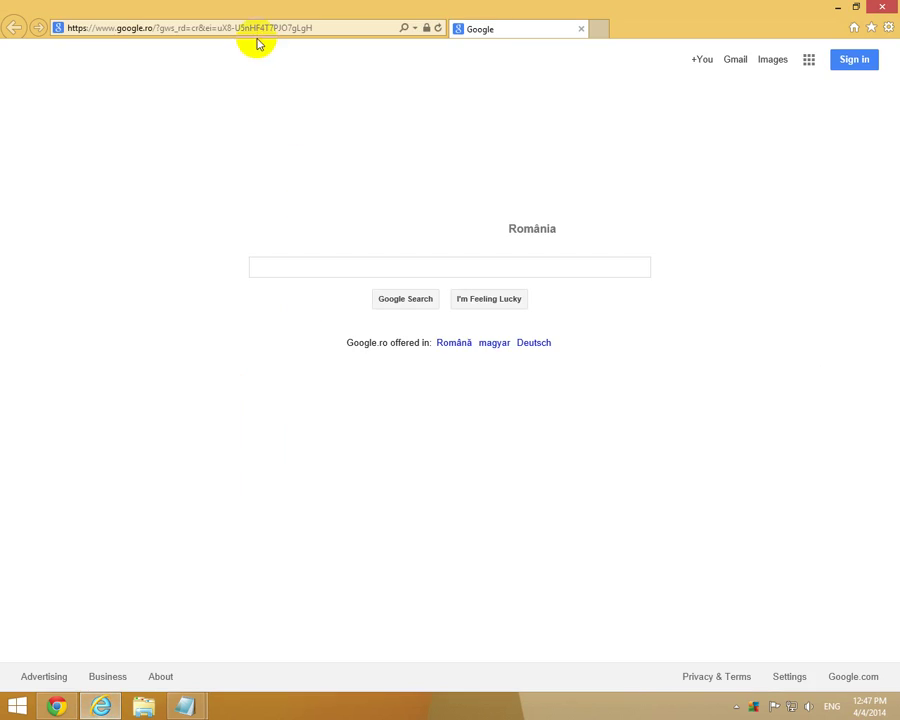
pyautogui.click(275, 29)
pyautogui.rightClick(284, 29)
pyautogui.click(317, 88)
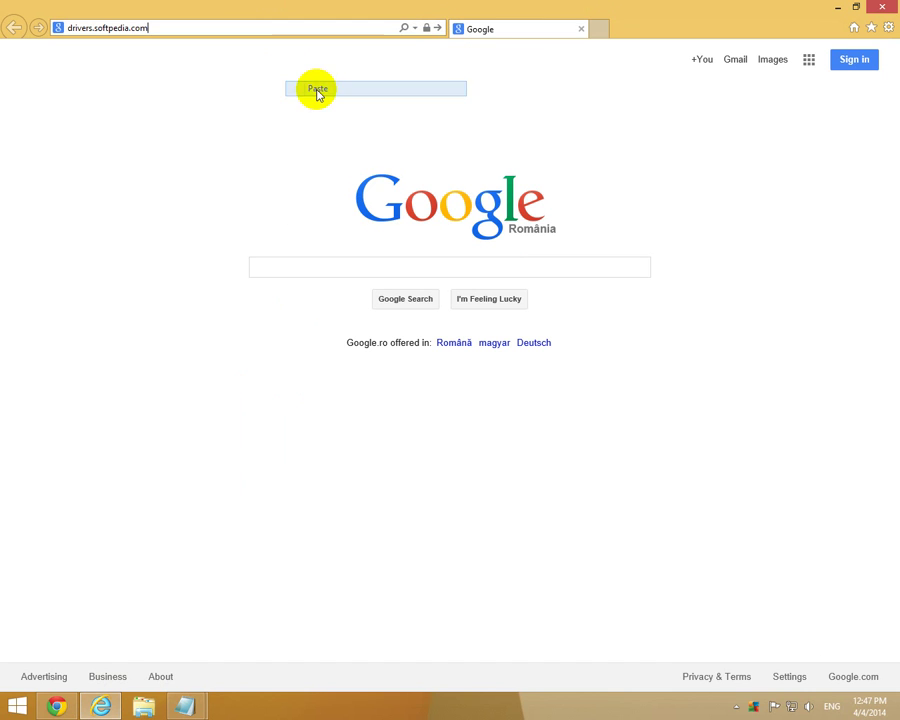
pyautogui.click(437, 29)
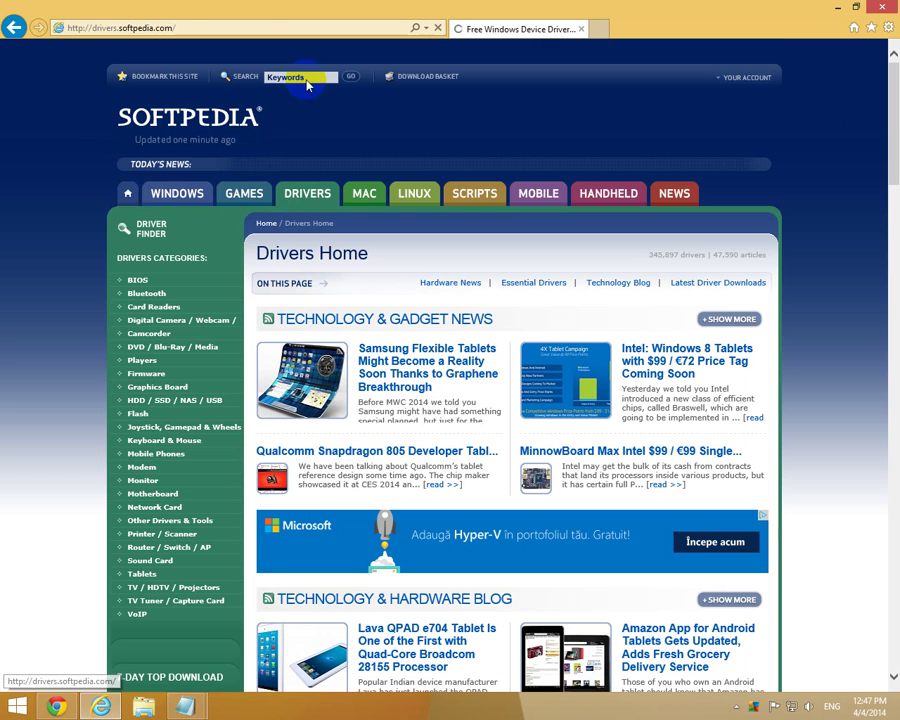
# - Minimize and restore the Softpedia Drivers page, leaving the Keywords search field selected
pyautogui.click(310, 79)
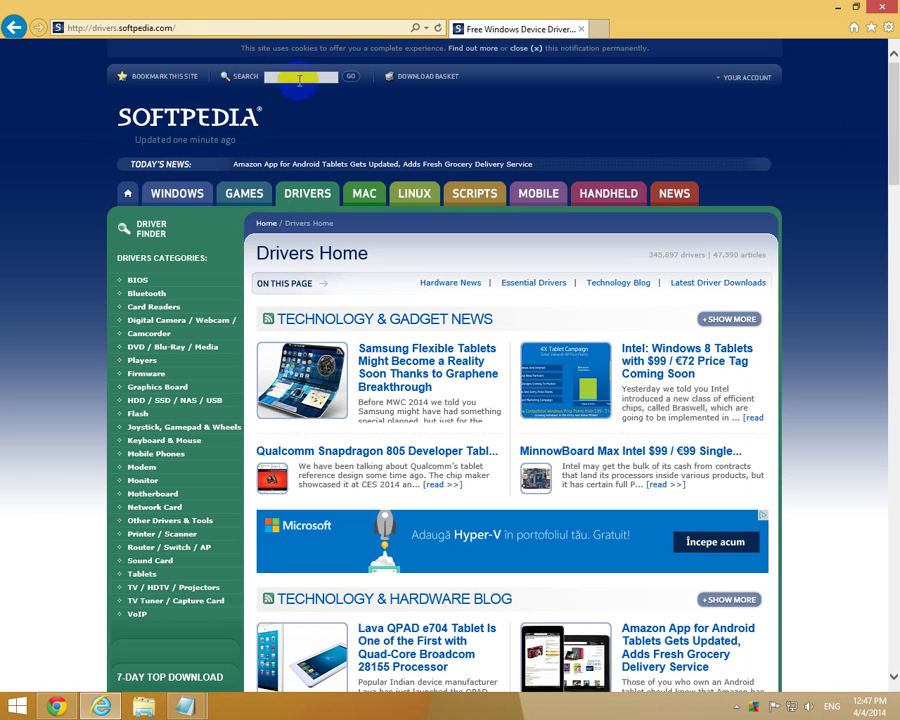
pyautogui.click(838, 8)
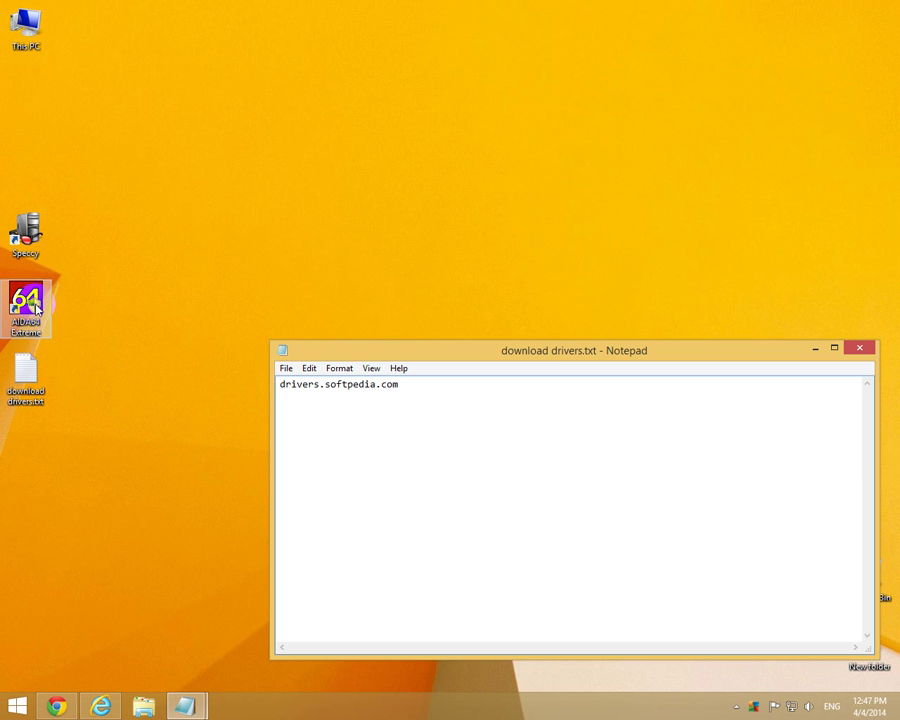
pyautogui.click(115, 706)
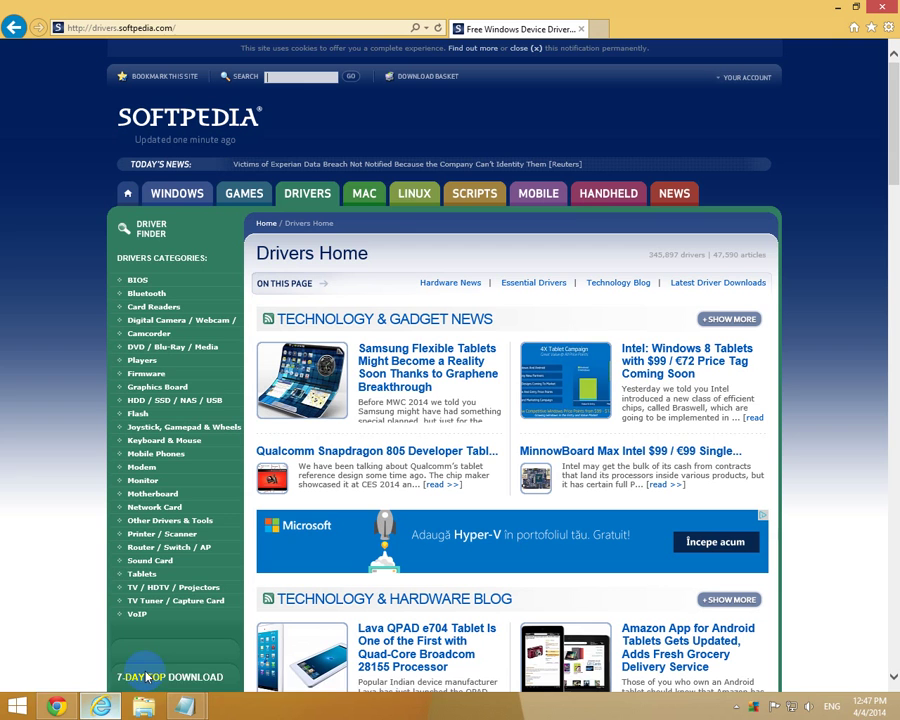
pyautogui.click(326, 79)
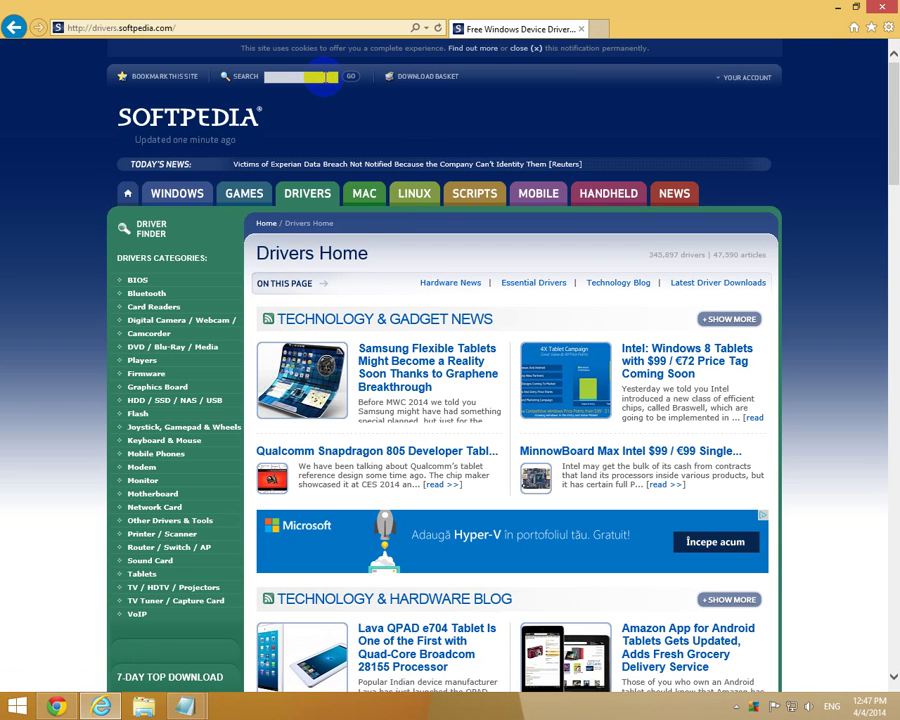
# - Search for 'asrock n68c-s', browse the roughly 41 driver results, then close Internet Explorer and Notepad
pyautogui.write('asrock n68c-s')
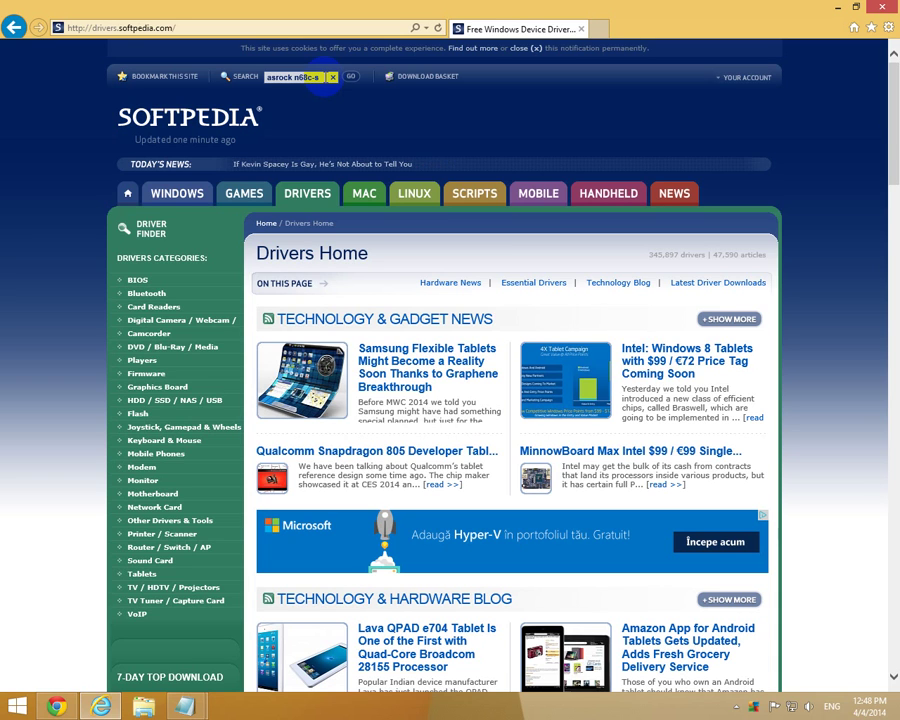
pyautogui.press('Return')
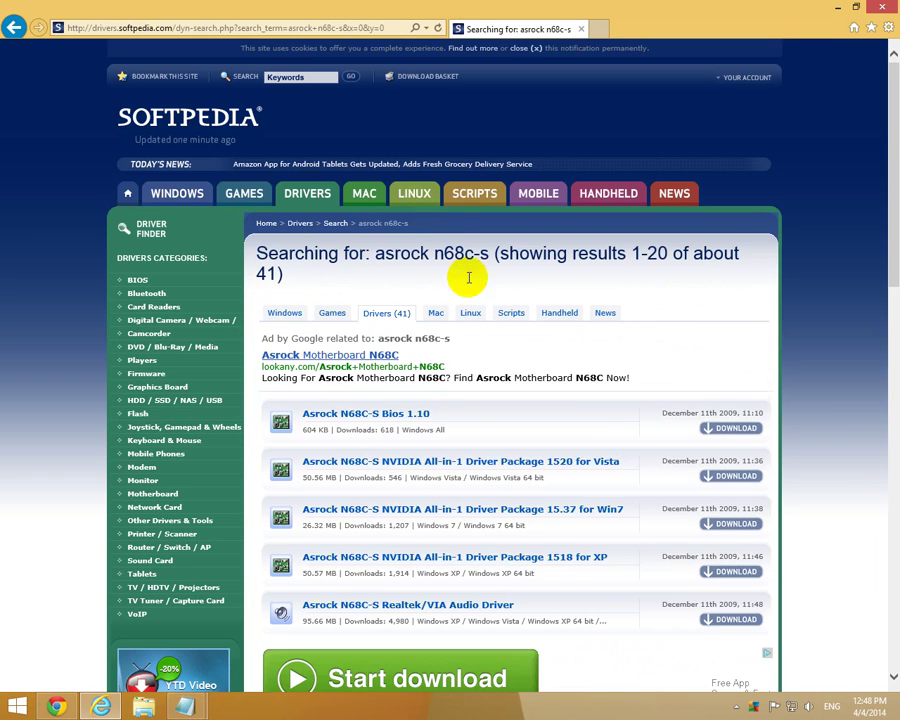
pyautogui.scroll(-3, 620, 345)
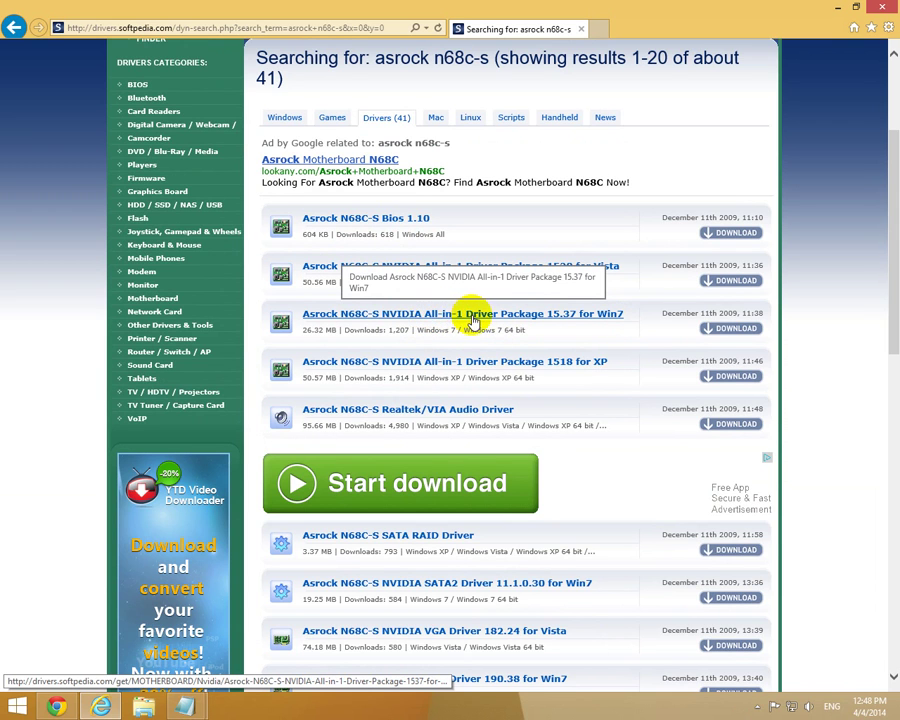
pyautogui.scroll(-2, 460, 314)
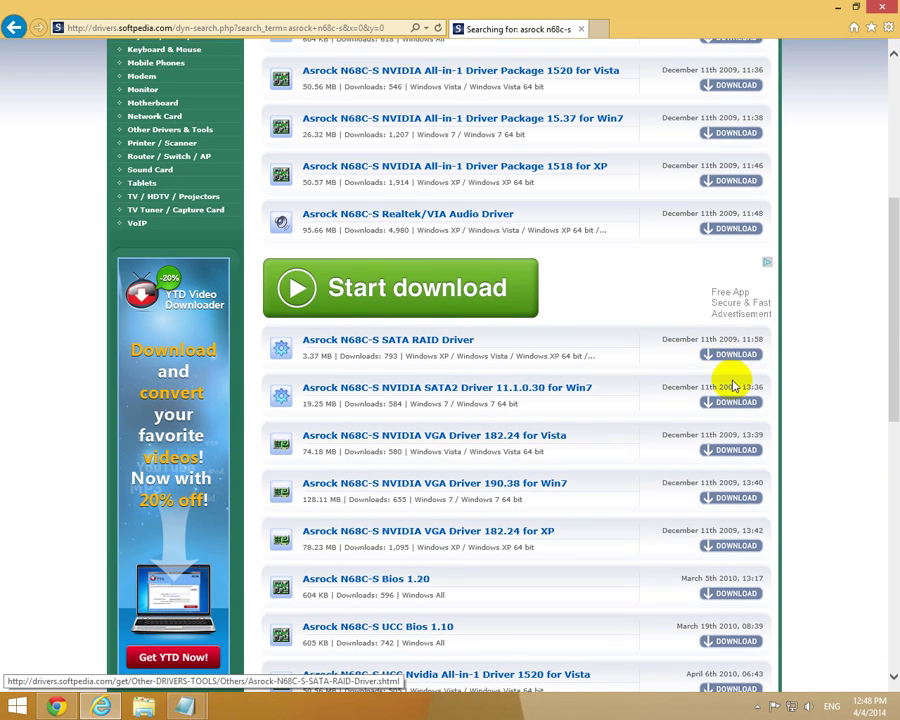
pyautogui.scroll(3, 797, 434)
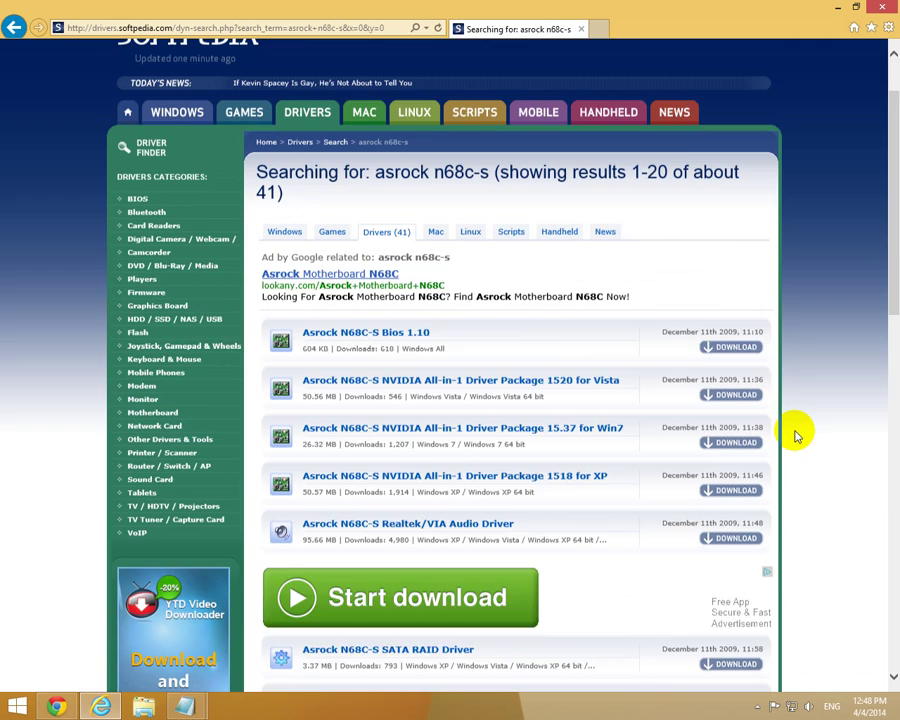
pyautogui.scroll(1, 797, 434)
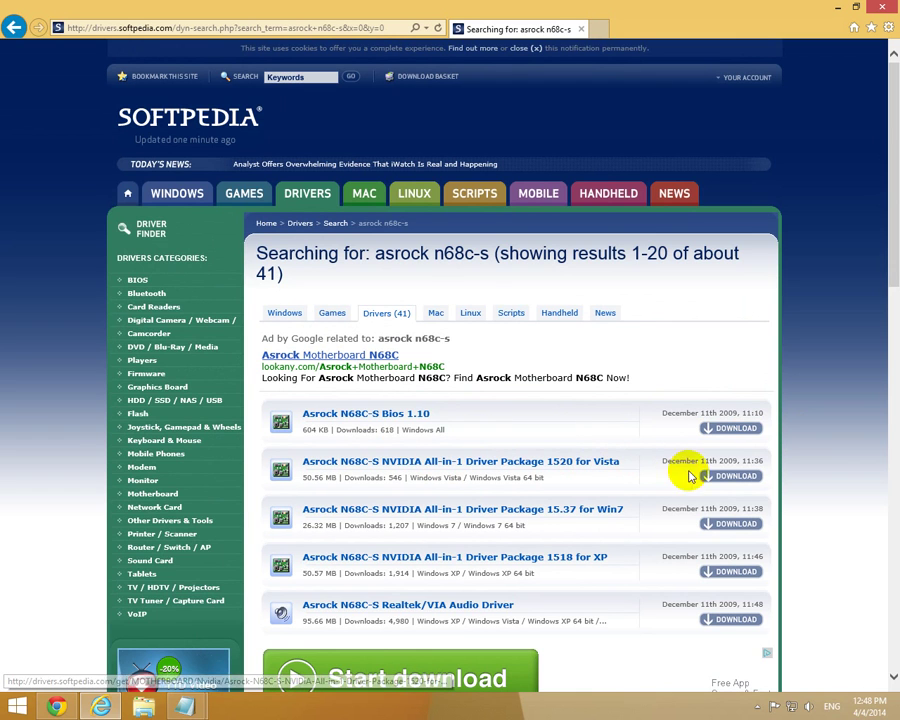
pyautogui.click(889, 8)
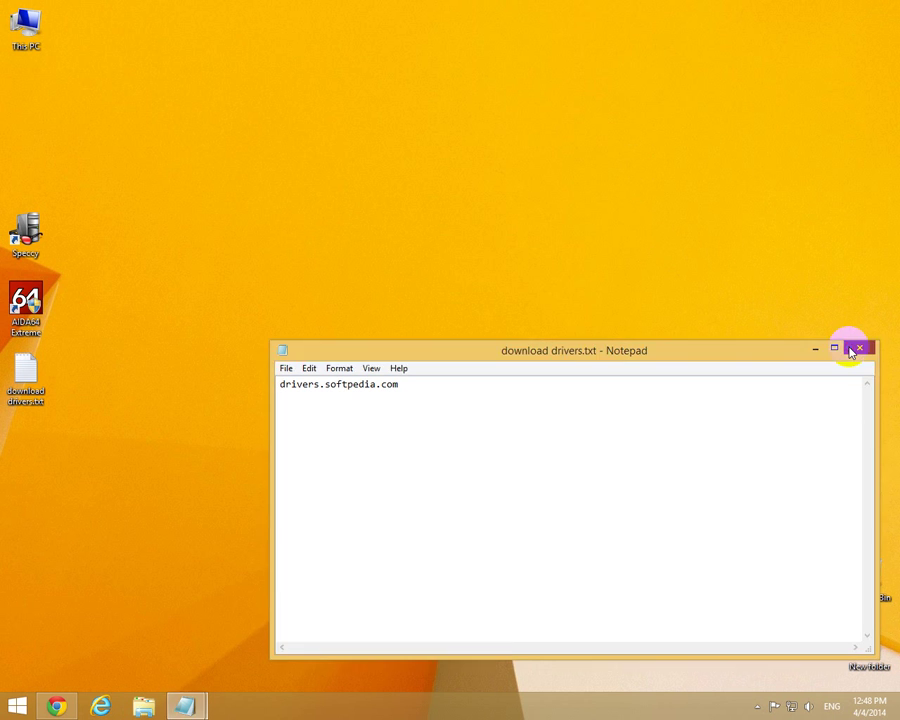
pyautogui.click(859, 349)
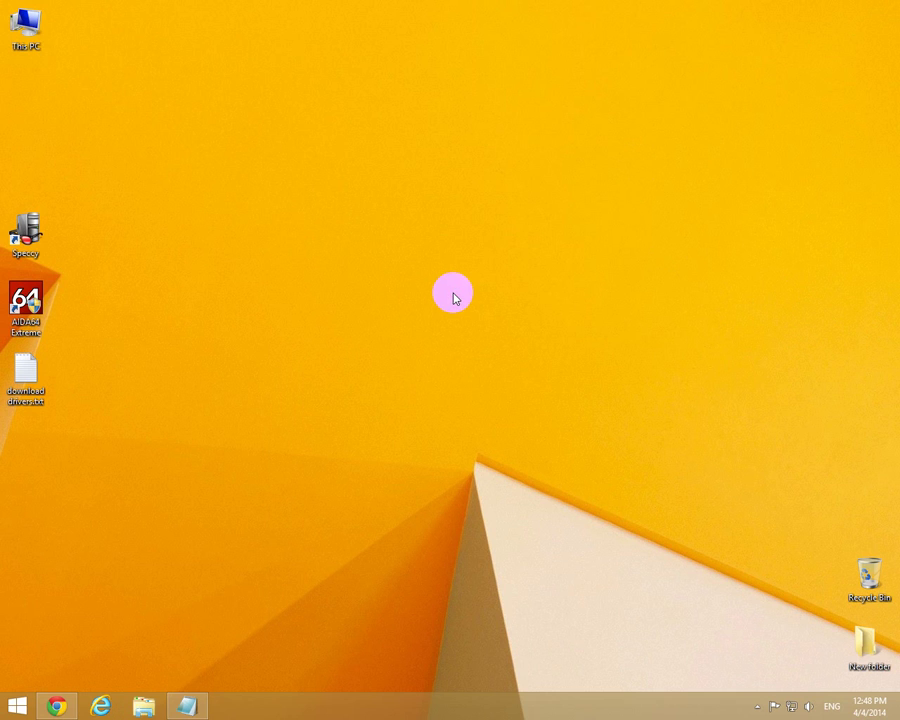